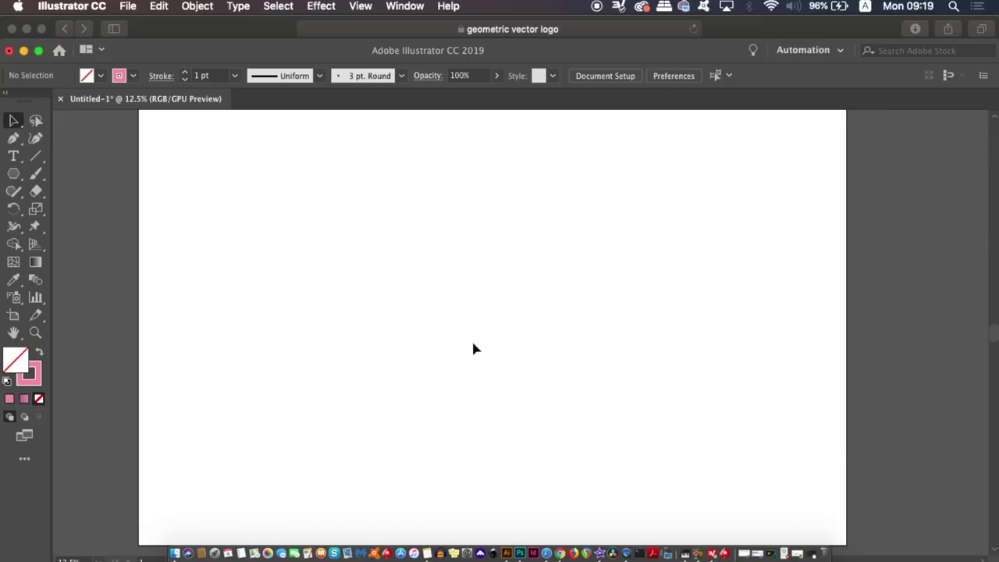
Draw a square and rotate it 45° in the Transform panel.
key(m)
drag(322, 217, 471, 338)
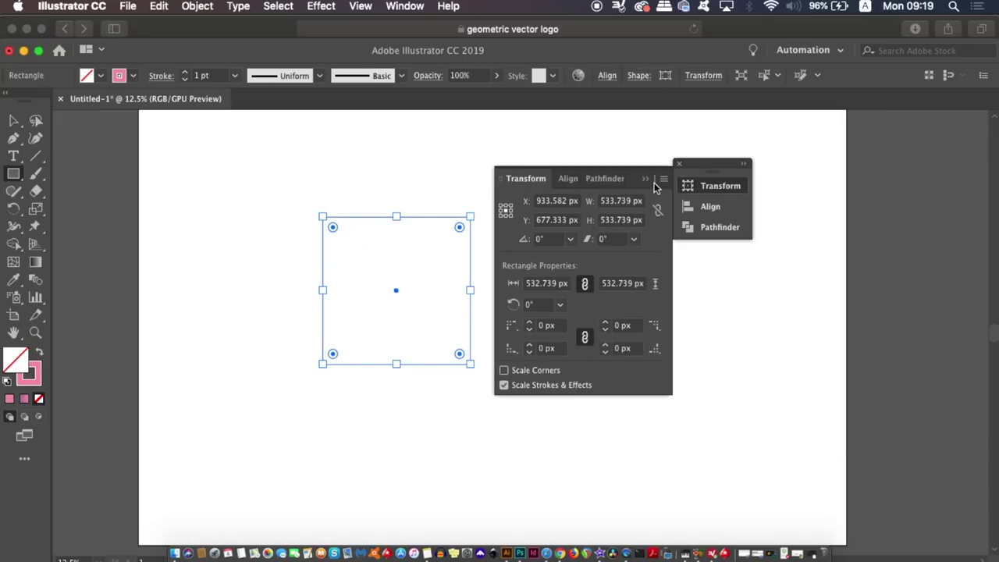
key(v)
click(508, 305)
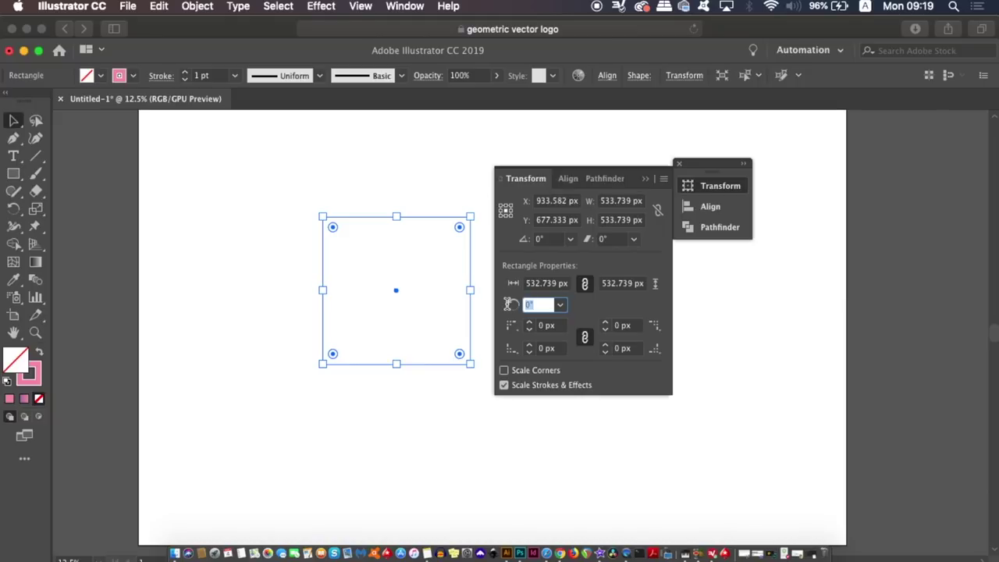
text(45)
key(Return)
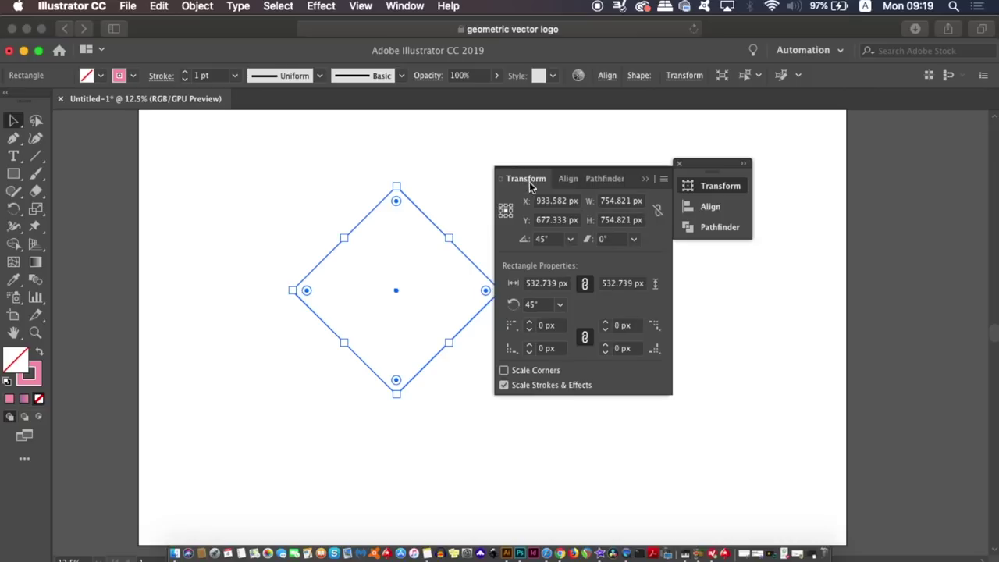
Squash the diamond's height to 60% to flatten it into a rhombus.
click(612, 220)
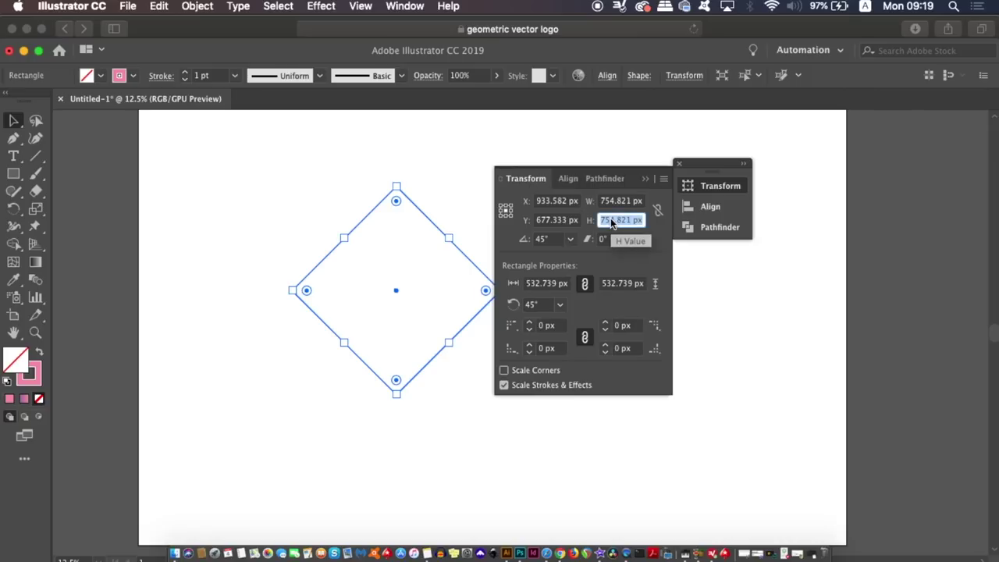
text(60%)
key(Return)
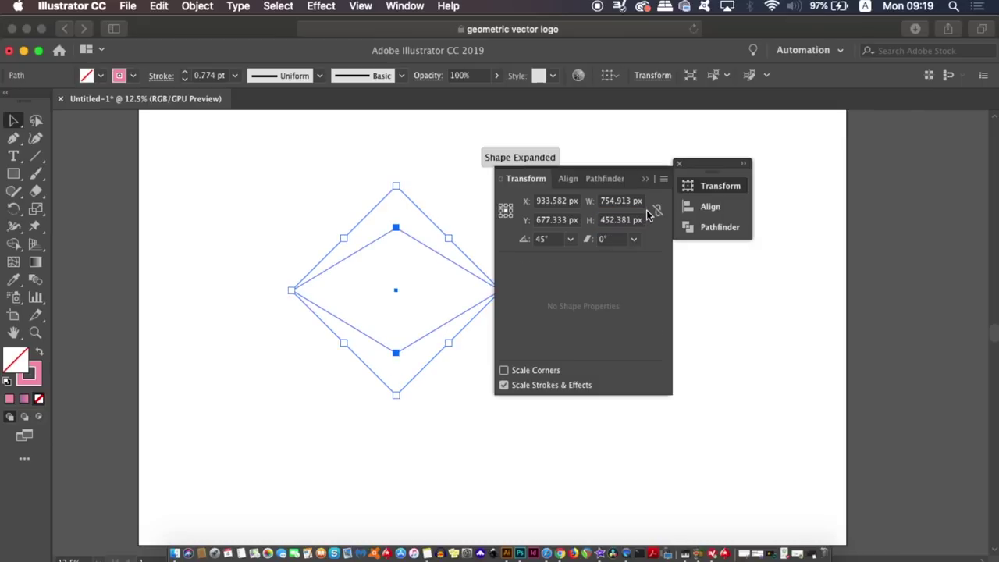
Move the rhombus left, duplicate it below, and pull its top and right points onto the top face.
drag(446, 261, 375, 256)
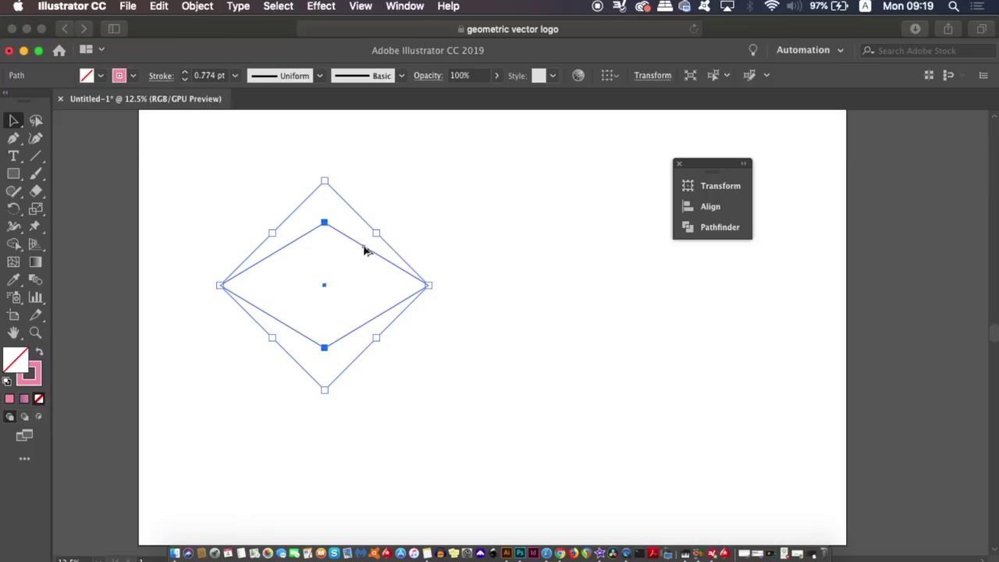
drag(365, 250, 363, 378)
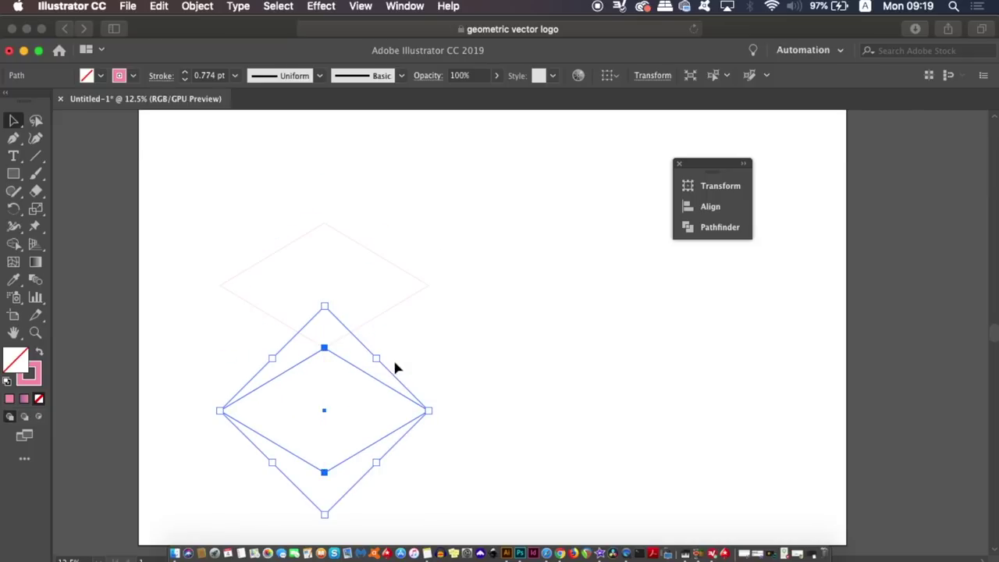
click(344, 359)
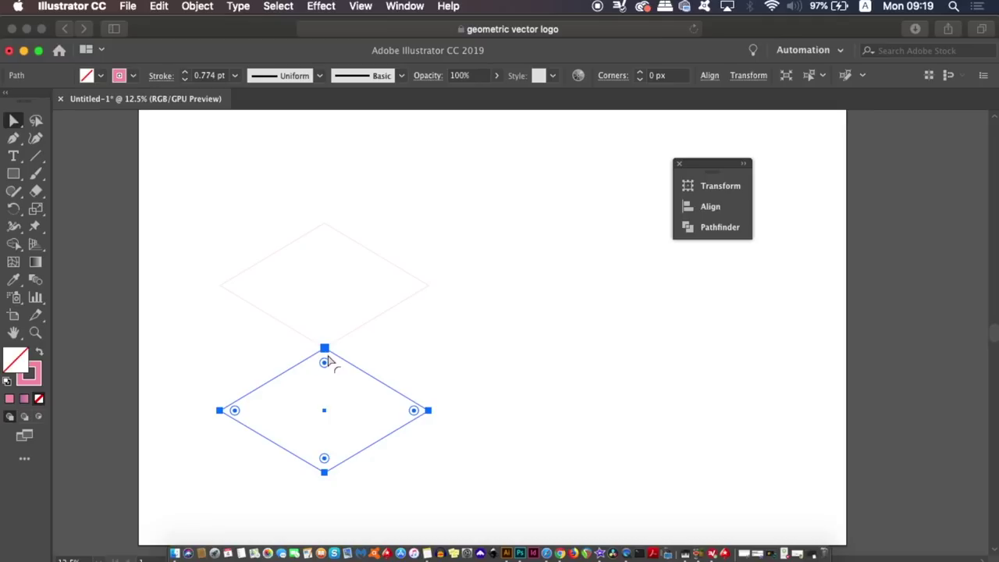
drag(325, 349, 220, 286)
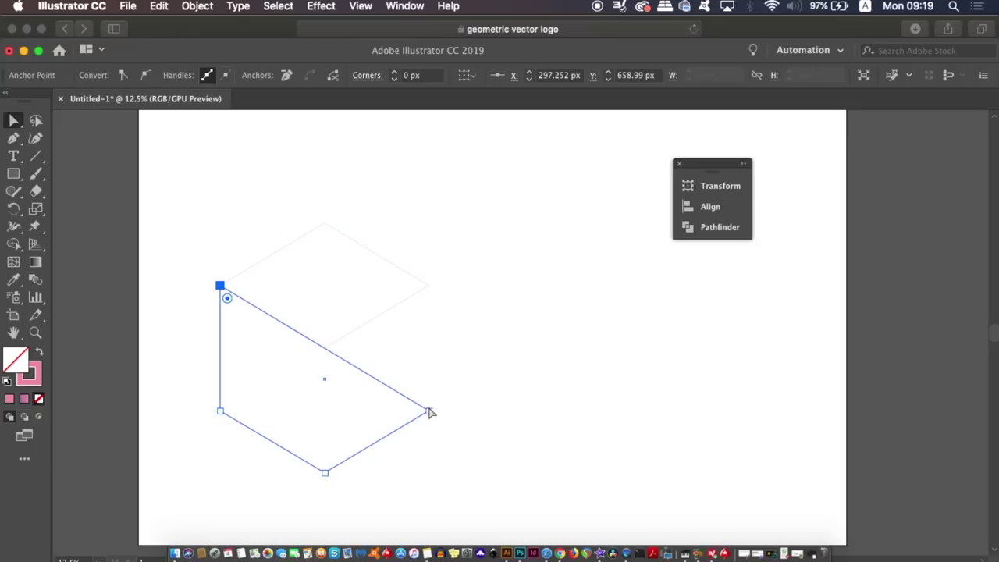
drag(429, 411, 330, 352)
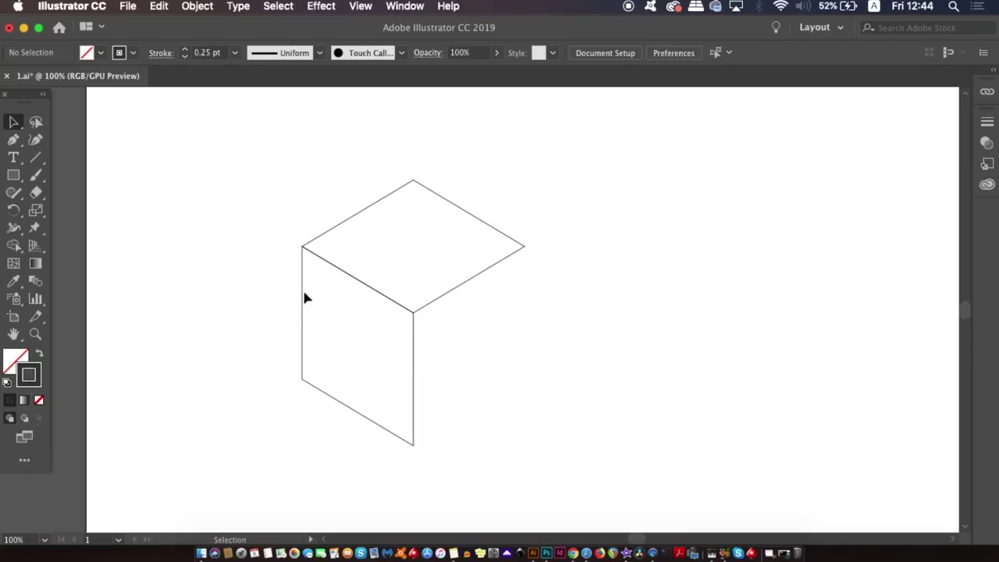
Select the cube's left face, undoing an accidental nudge of it.
click(307, 290)
key(a)
key(v)
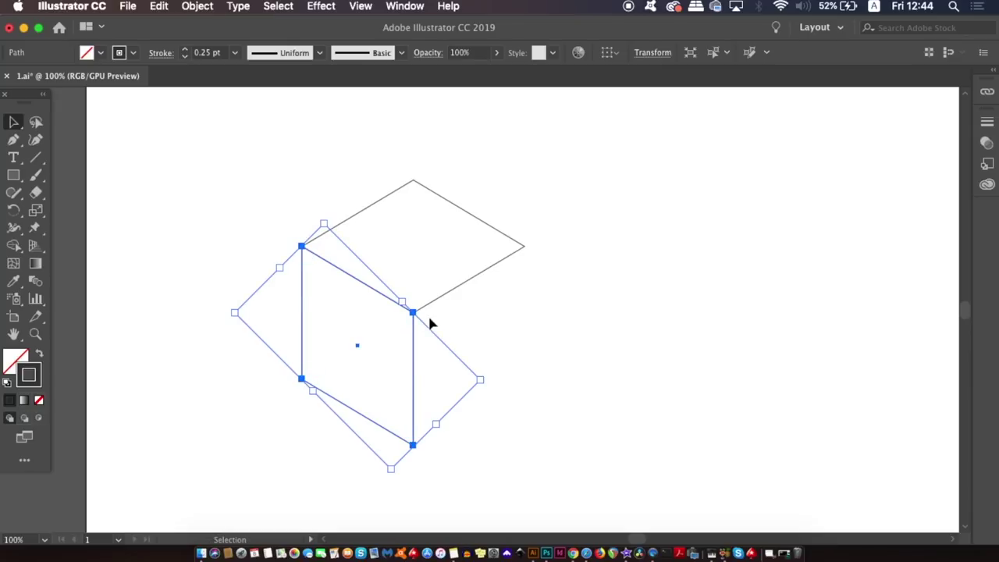
key(a)
key(v)
drag(367, 424, 339, 442)
key(super+z)
Reflect a copy of the left face vertically and move it right into the right-face position.
click(196, 5)
mouse_move(218, 25)
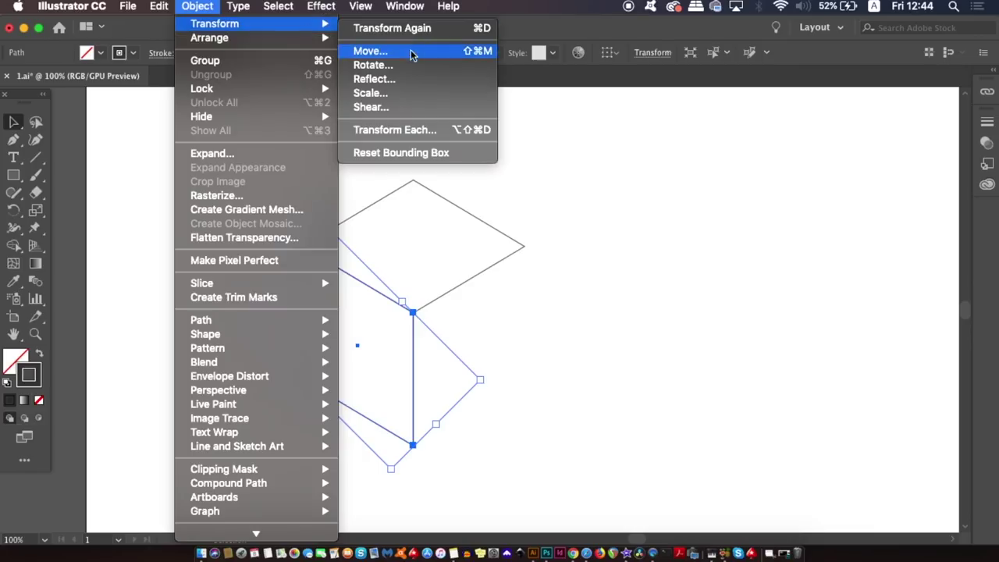
click(456, 80)
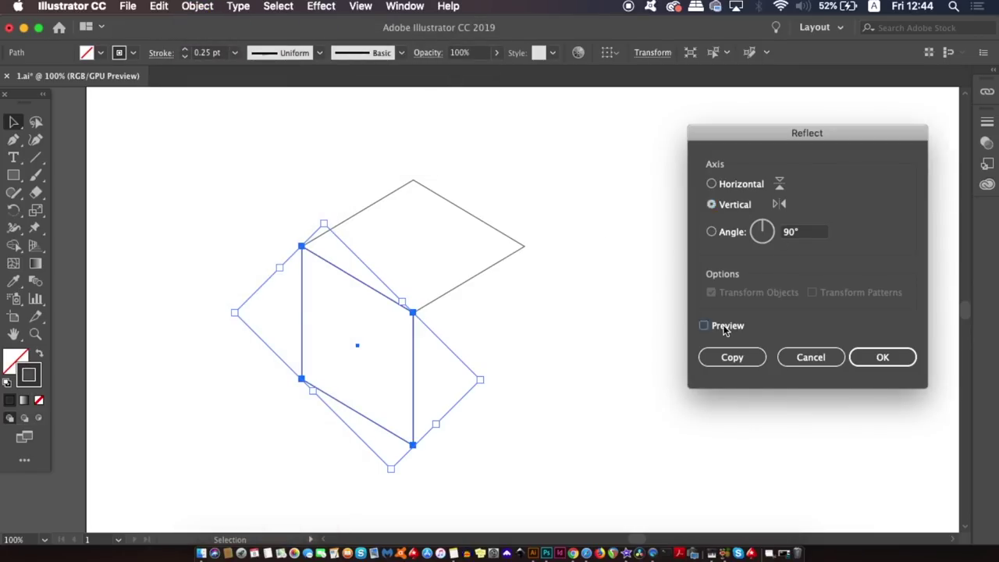
click(725, 328)
click(723, 324)
click(723, 324)
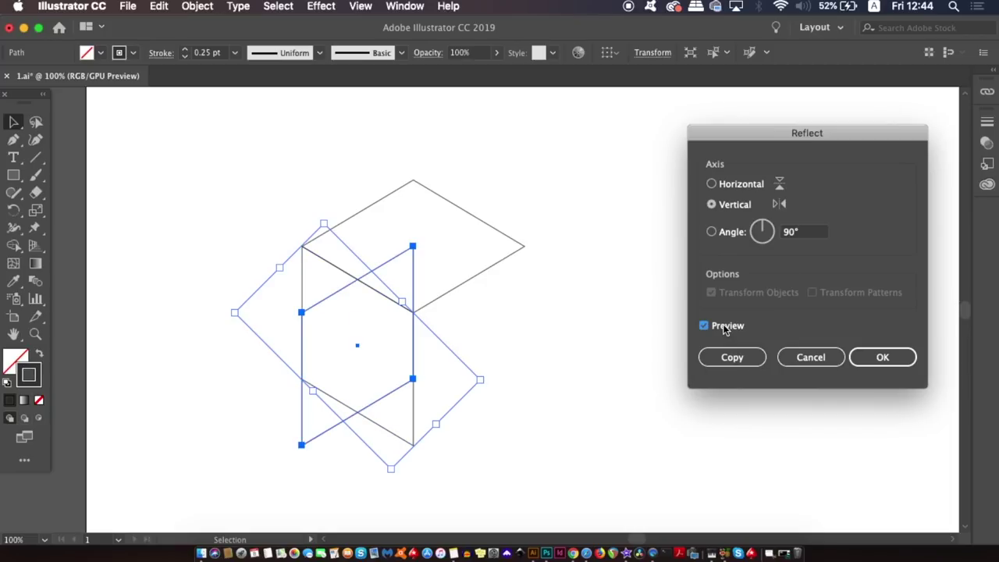
click(913, 365)
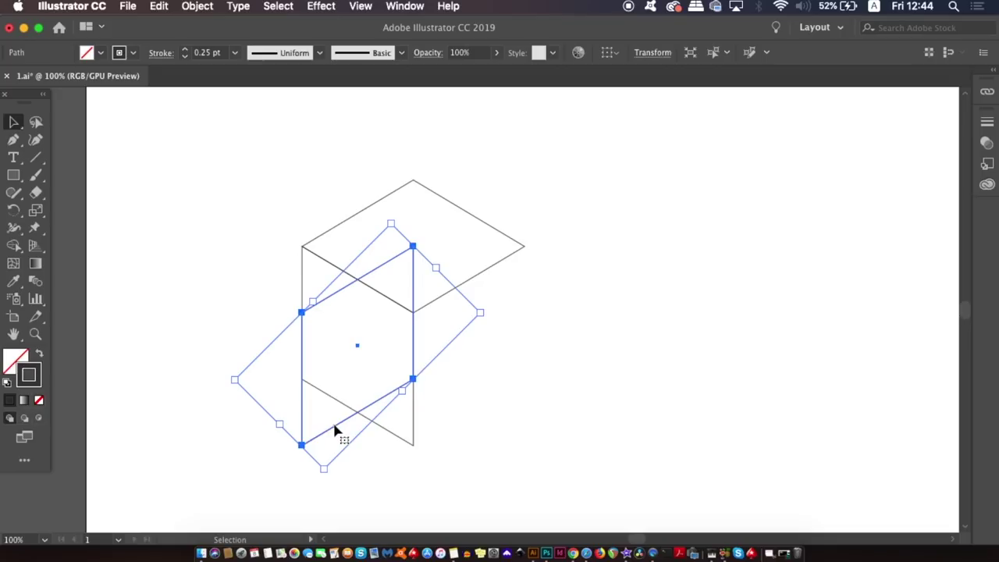
drag(339, 431, 445, 413)
click(609, 435)
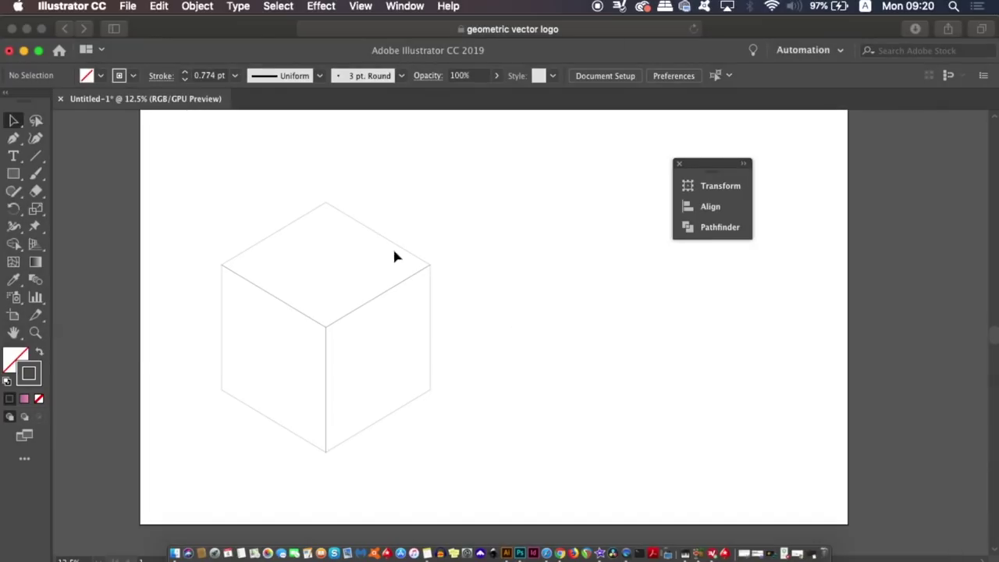
Fill the cube's top face with a pale lilac.
click(384, 245)
click(39, 352)
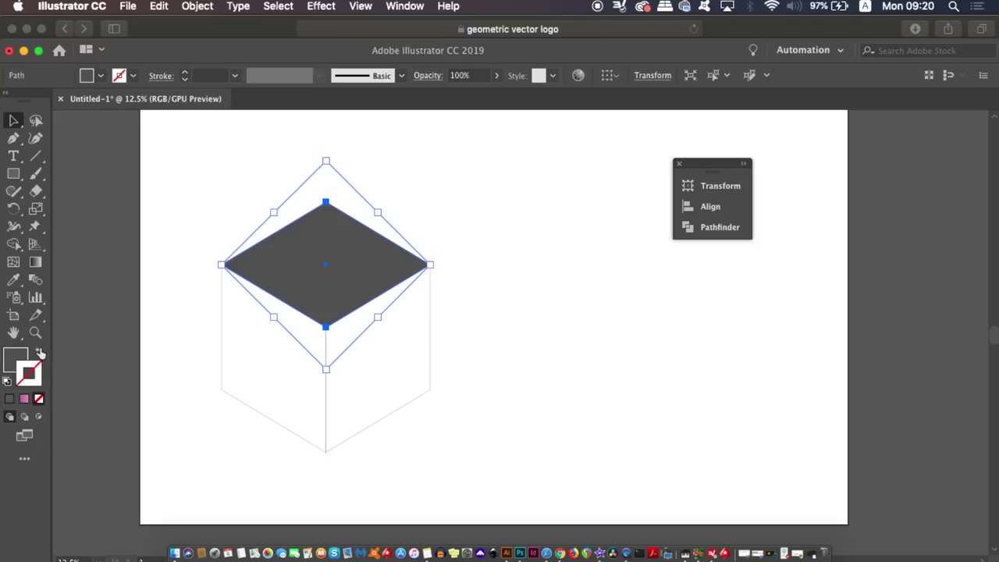
click(12, 364)
double_click(11, 365)
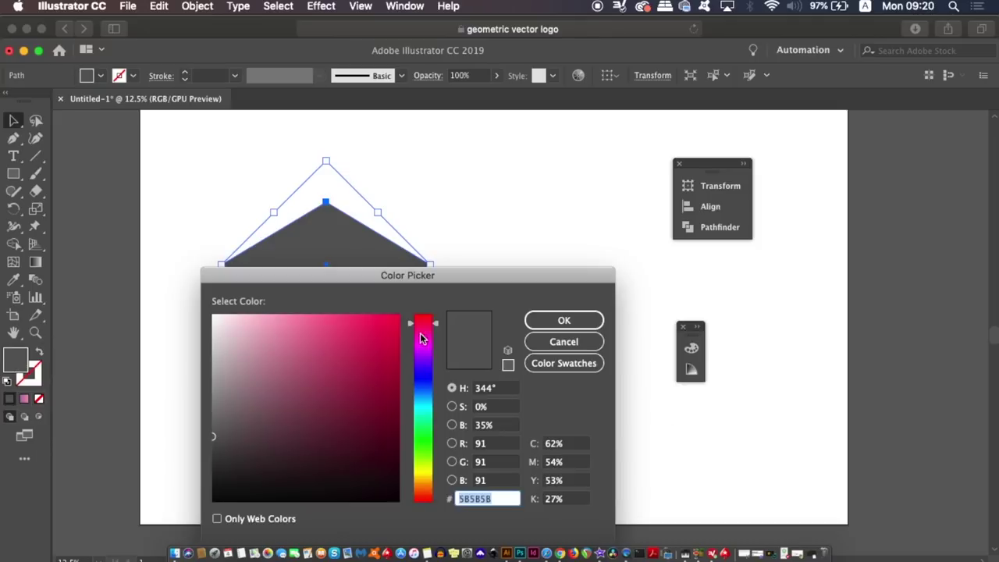
click(420, 349)
click(261, 323)
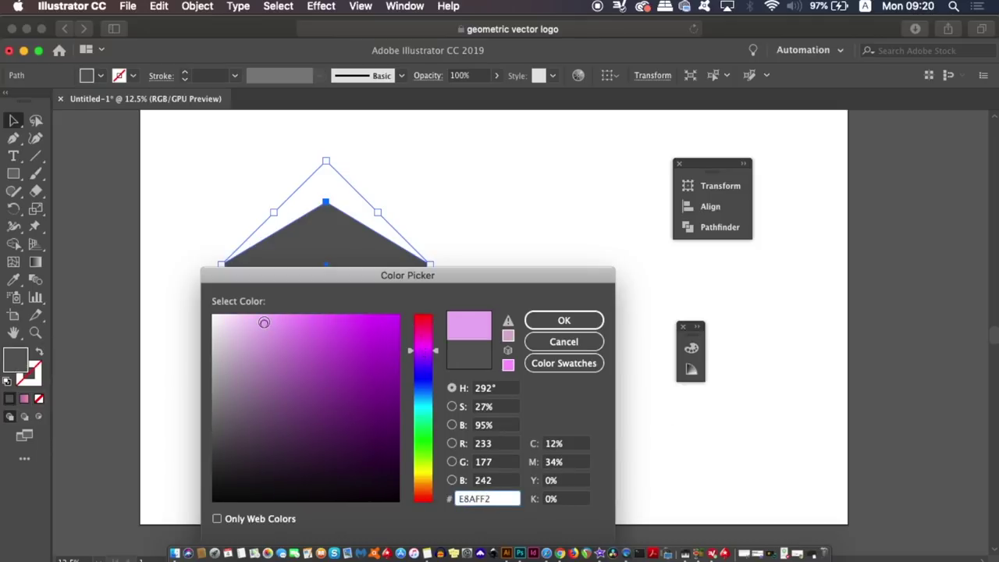
click(545, 323)
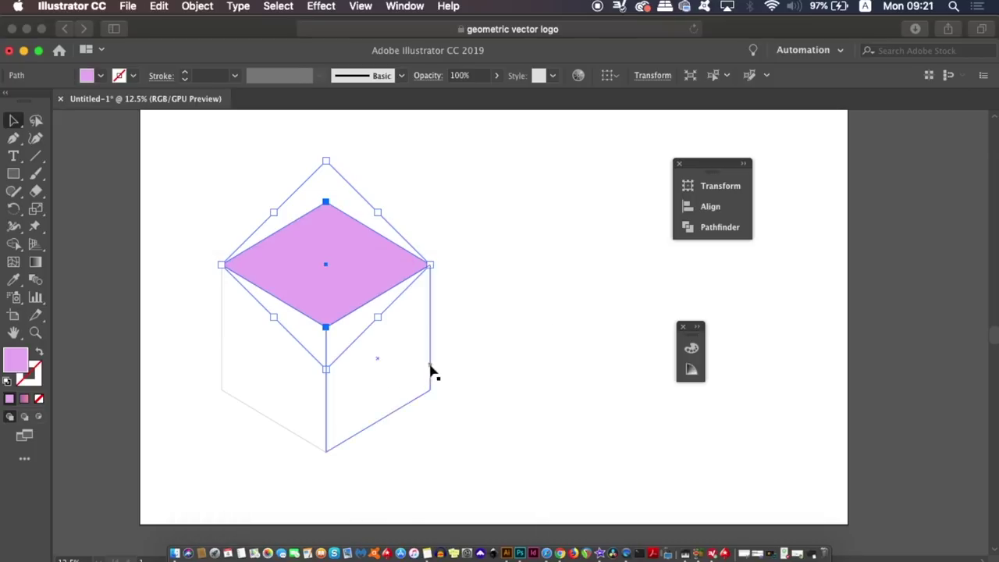
click(434, 369)
Fill the cube's right face with a light mint.
click(431, 359)
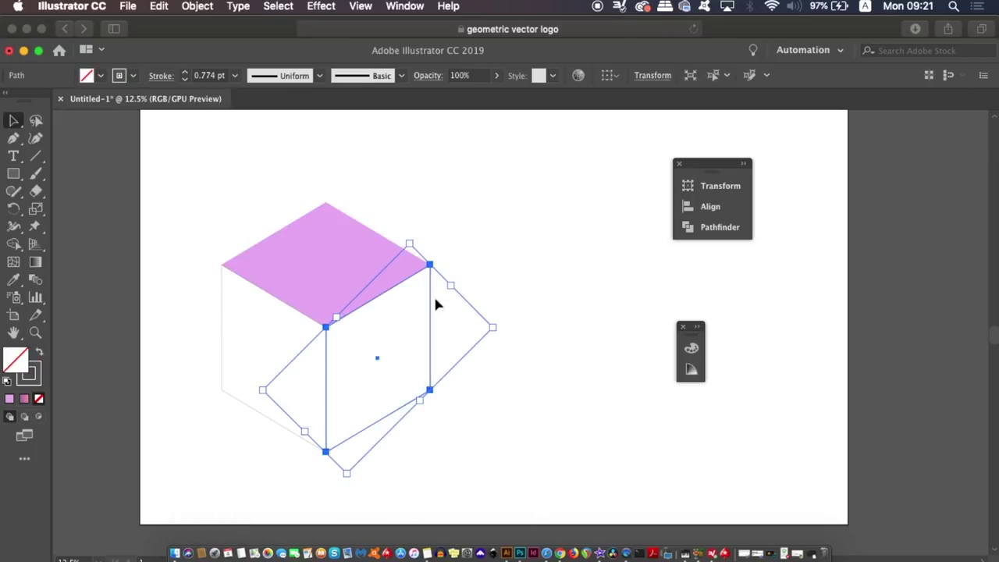
key(i)
click(406, 257)
double_click(12, 364)
click(422, 408)
click(564, 320)
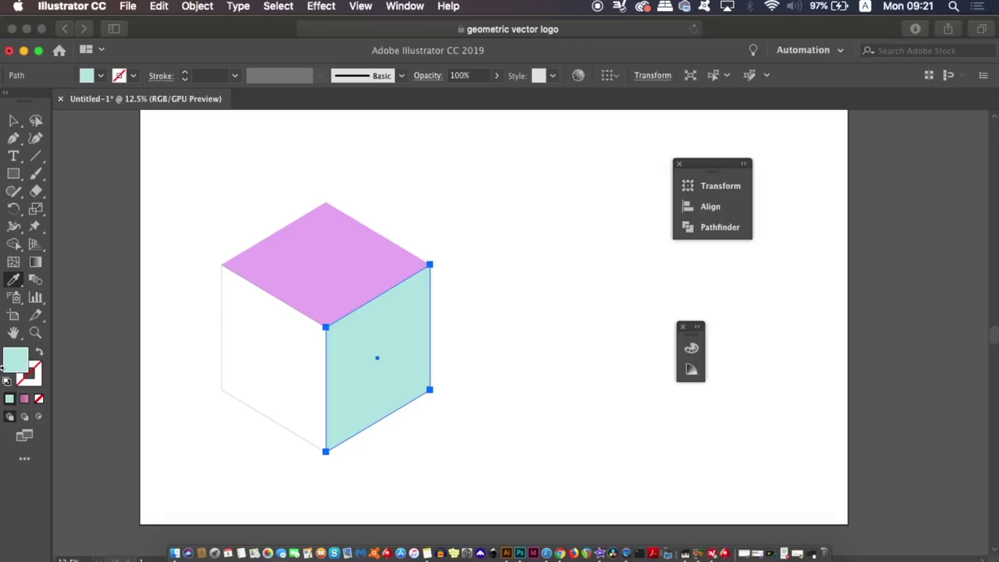
double_click(12, 360)
click(243, 328)
click(564, 320)
Fill the cube's left face with a light pink.
super+click(298, 388)
click(330, 256)
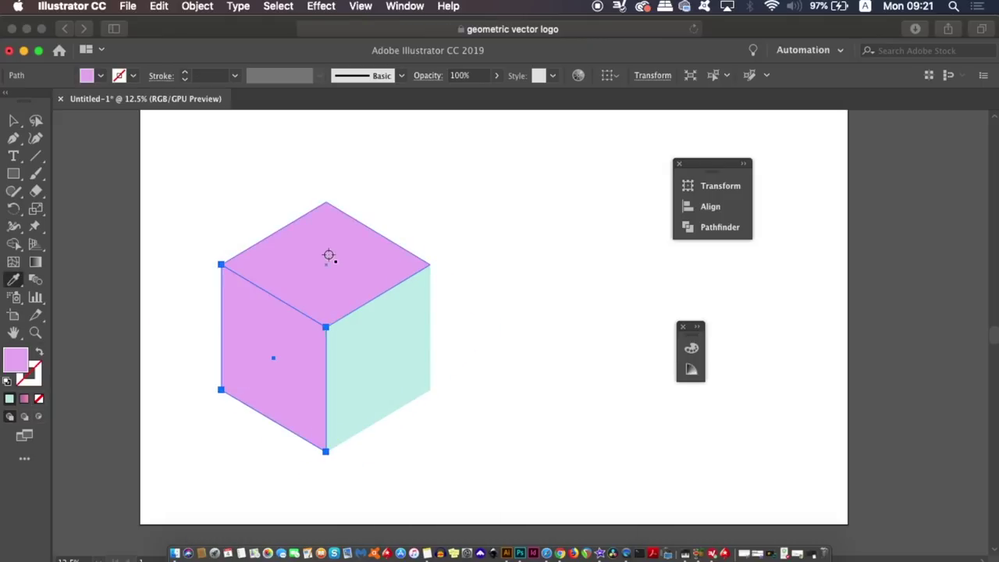
double_click(12, 360)
click(422, 332)
click(562, 320)
key(v)
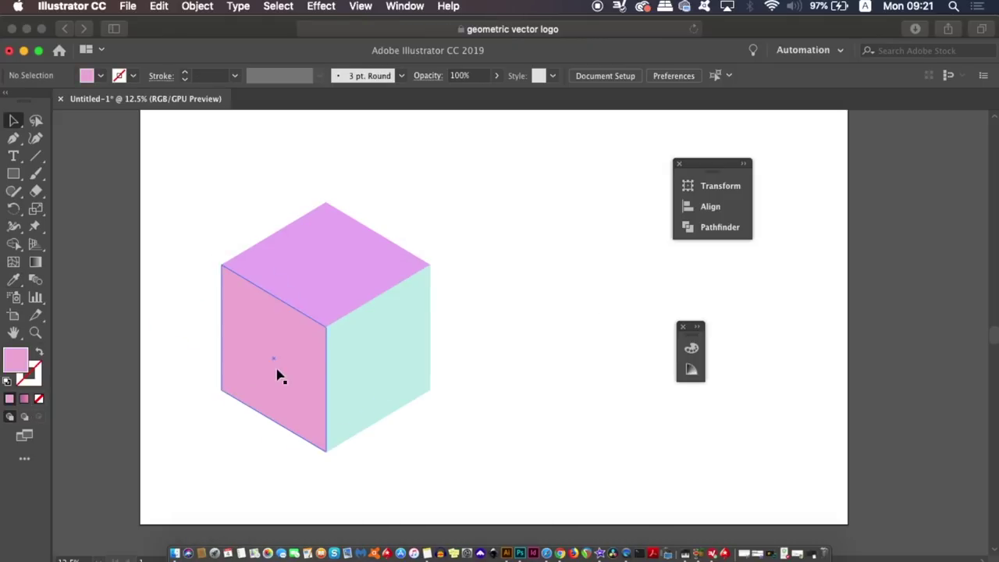
click(278, 374)
double_click(12, 360)
click(247, 323)
Apply the lighter pink, then group the three faces into a single cube.
click(567, 320)
click(533, 310)
key(super+minus)
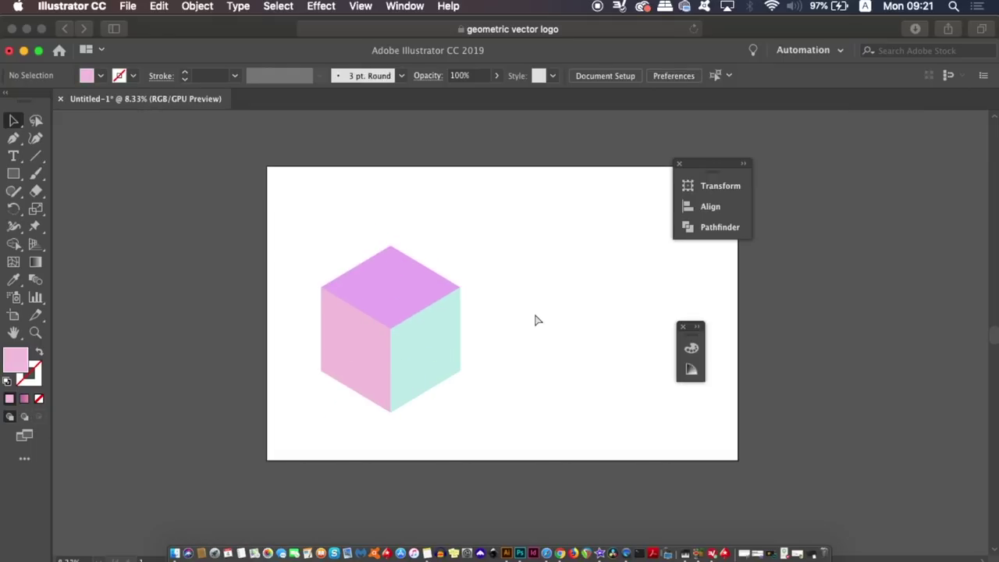
drag(533, 314, 445, 309)
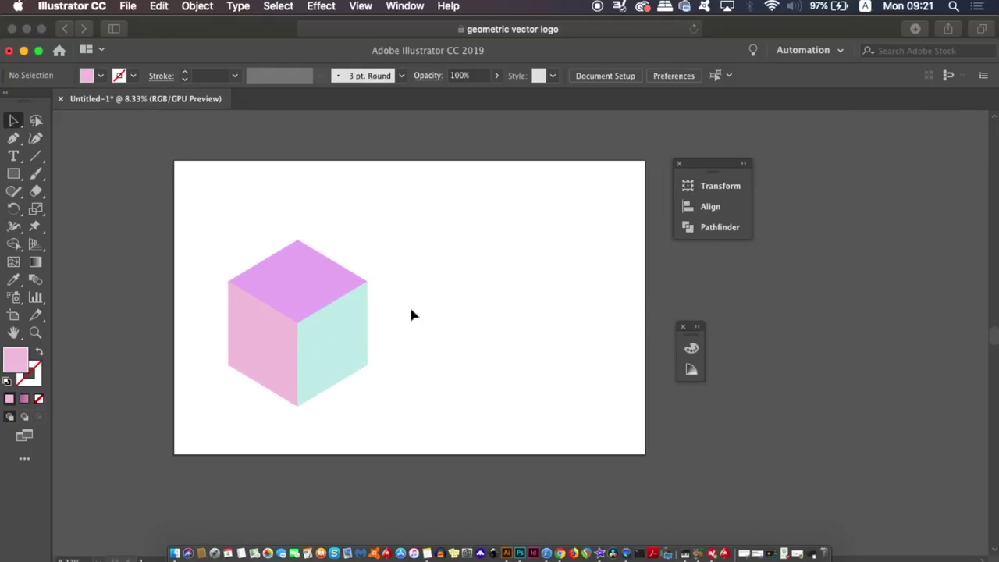
drag(208, 249, 392, 380)
key(super+g)
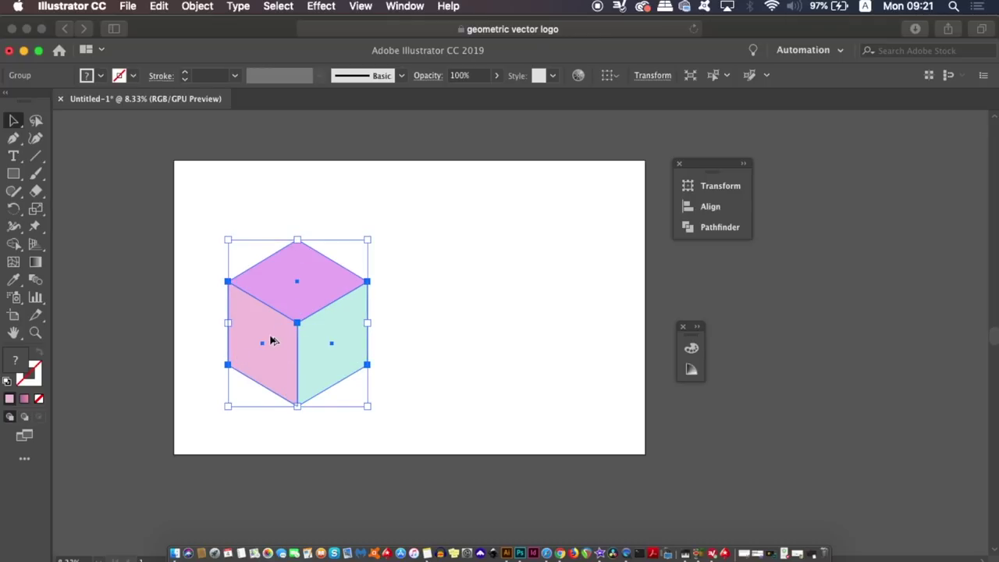
Copy the cube to the right, then copy the pair, making a row of four cubes.
drag(271, 339, 410, 358)
key(super+a)
key(super+equal)
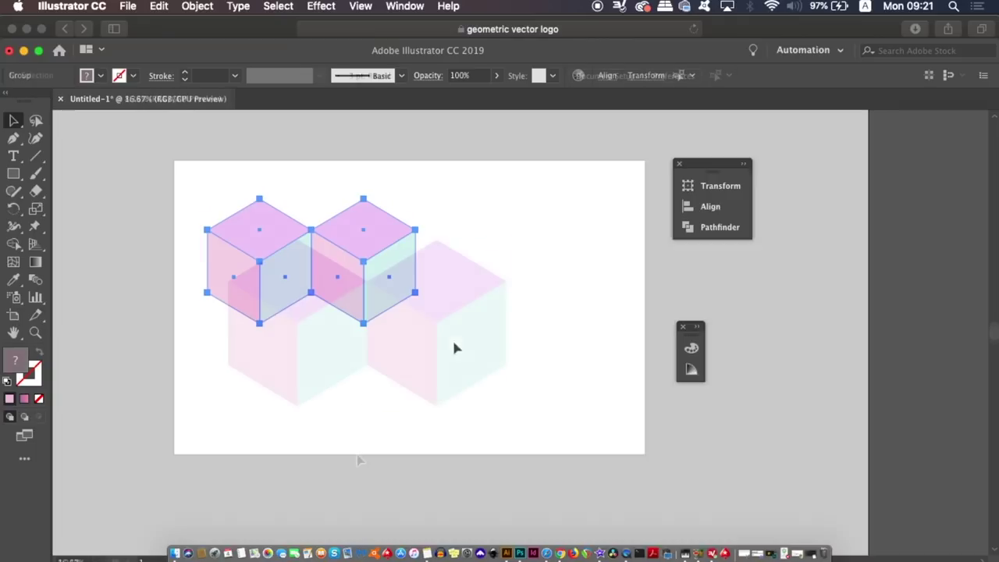
drag(260, 276, 466, 273)
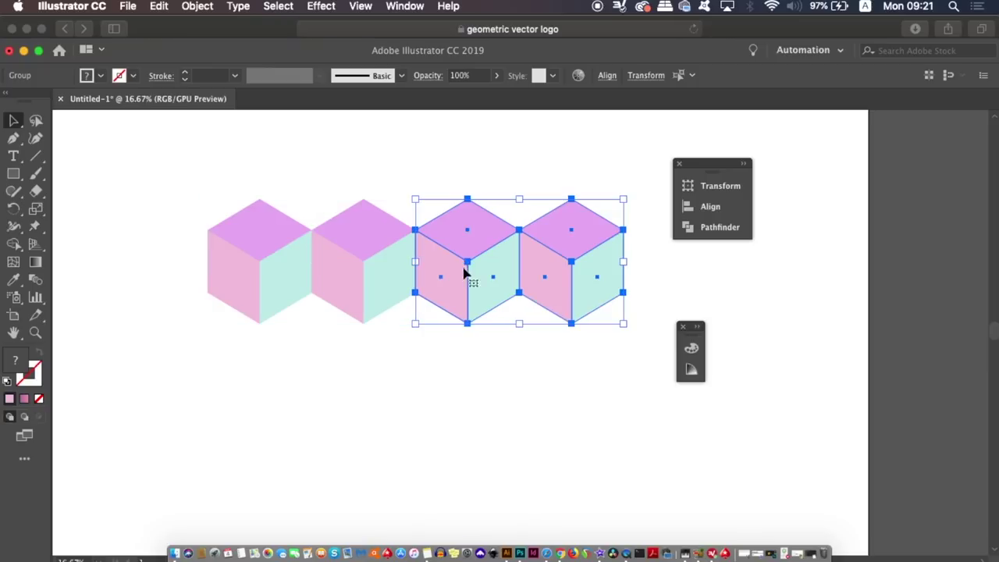
click(422, 391)
Copy the row of four down and left as an interlocking second row.
drag(153, 189, 556, 344)
drag(585, 292, 529, 389)
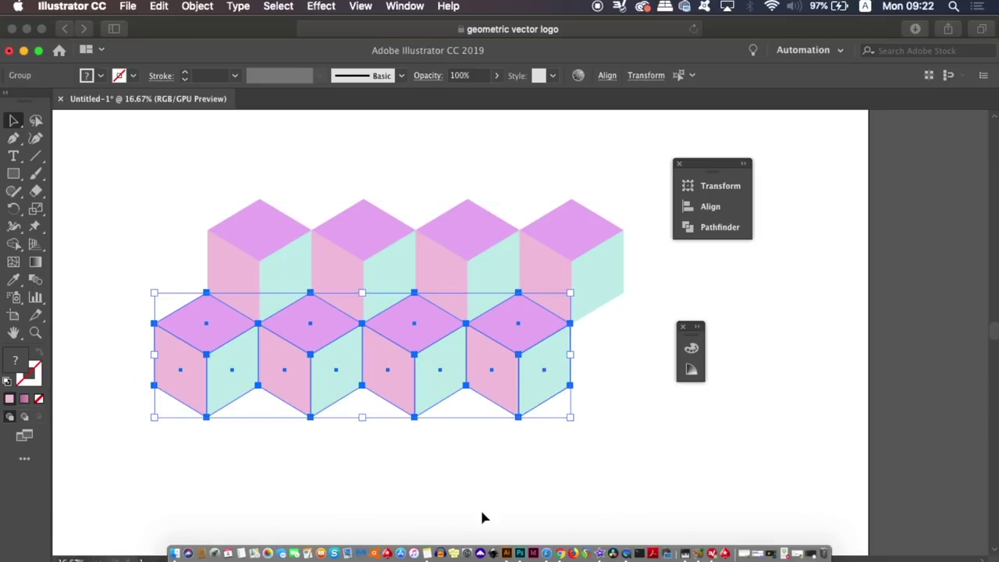
click(481, 515)
In Outline view, nudge the lower row so its corner meets the neighbouring cube vertex.
key(super+y)
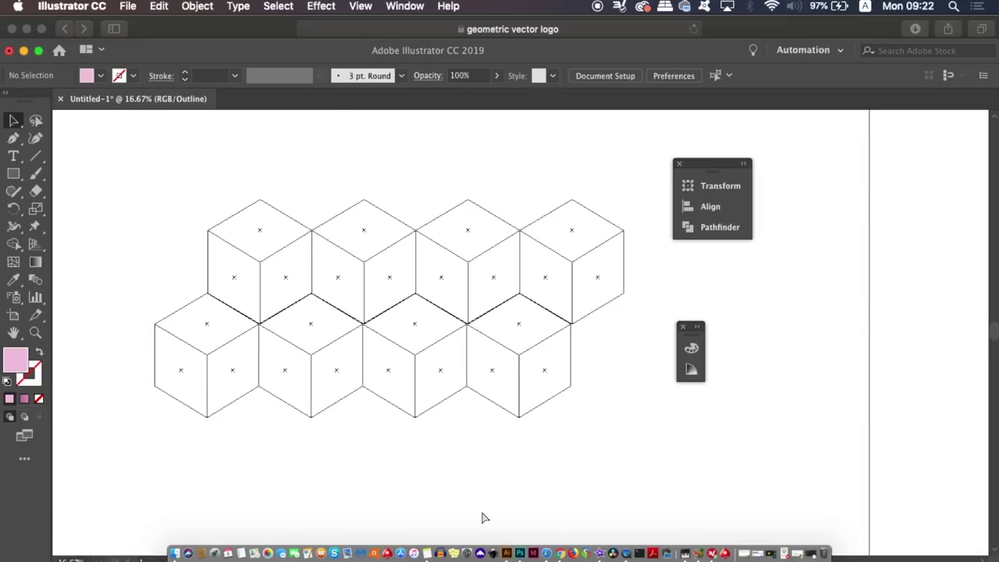
key(super+equal)
key(super+equal)
key(super+equal)
key(super+minus)
key(super+minus)
scroll(480, 404, left, 5)
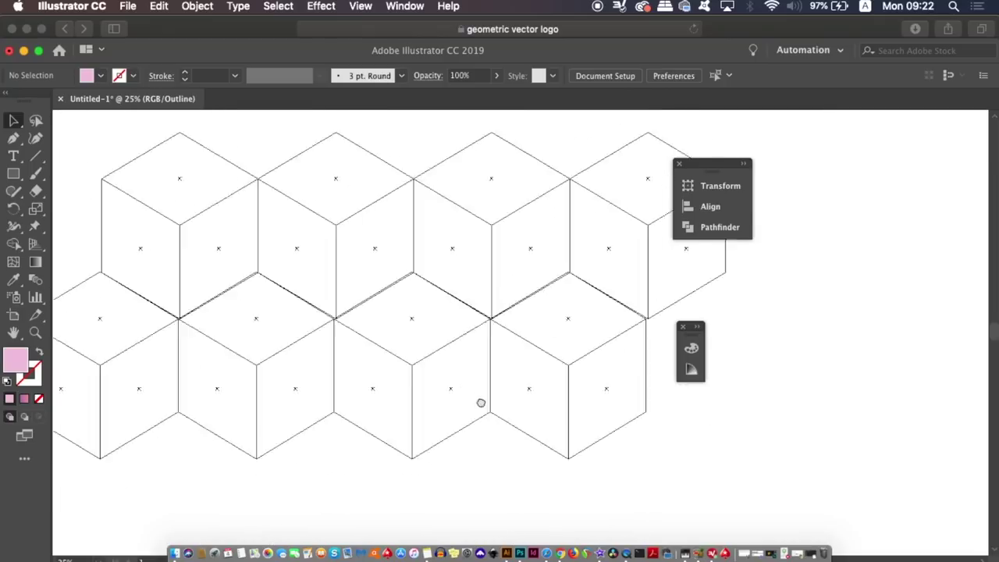
drag(102, 332, 879, 443)
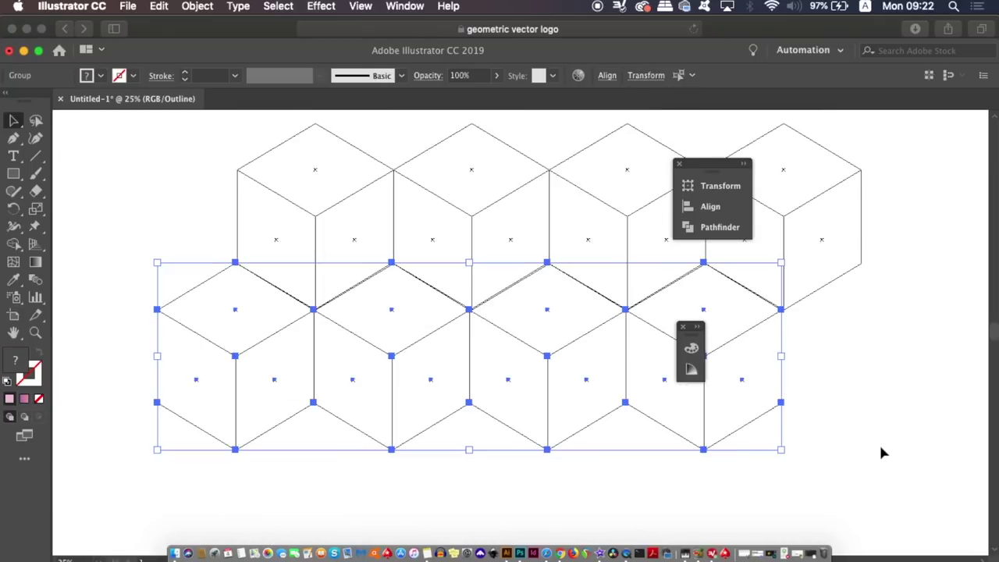
key(super+equal)
key(super+equal)
key(super+equal)
key(super+equal)
key(super+equal)
scroll(584, 515, up, 5)
scroll(585, 515, left, 5)
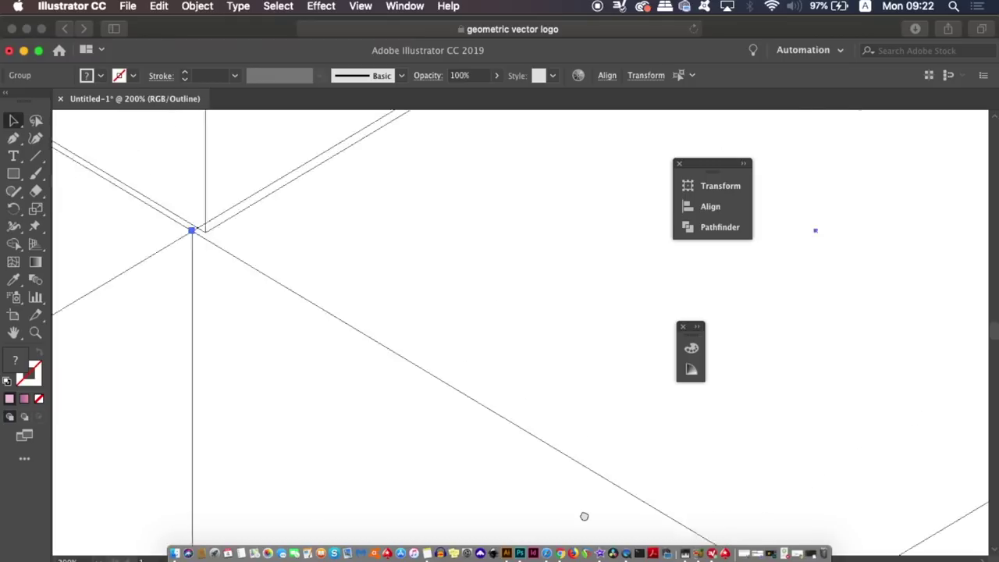
key(Right)
key(Right)
key(Right)
key(Right)
key(Right)
key(Right)
key(Right)
key(Right)
key(Right)
key(Down)
key(Down)
key(Down)
key(Down)
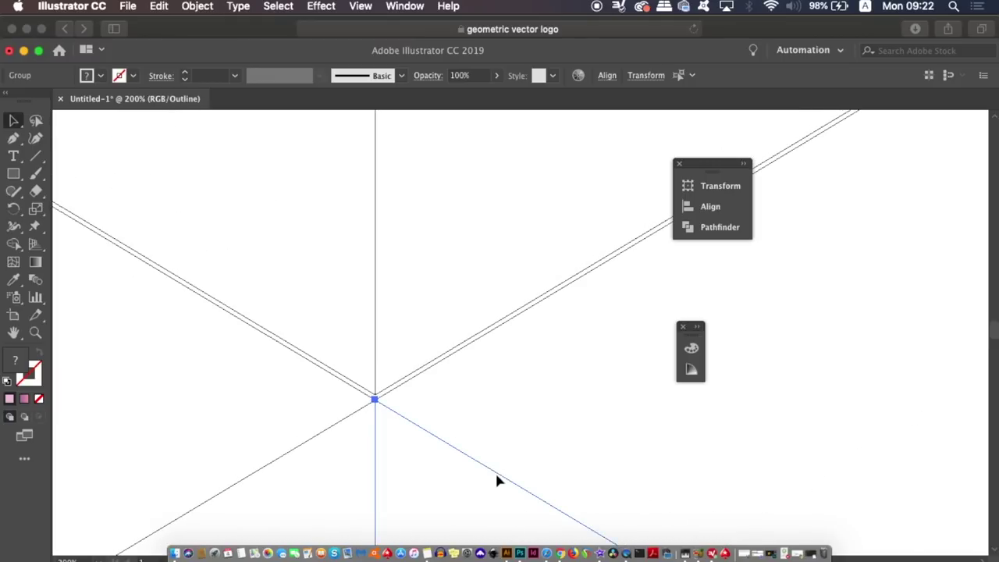
drag(495, 473, 459, 433)
Duplicate the cube row into a third row below, aligned vertex to vertex.
key(super+minus)
key(super+minus)
key(super+minus)
key(super+minus)
key(super+minus)
key(super+minus)
key(super+minus)
key(super+minus)
key(super+equal)
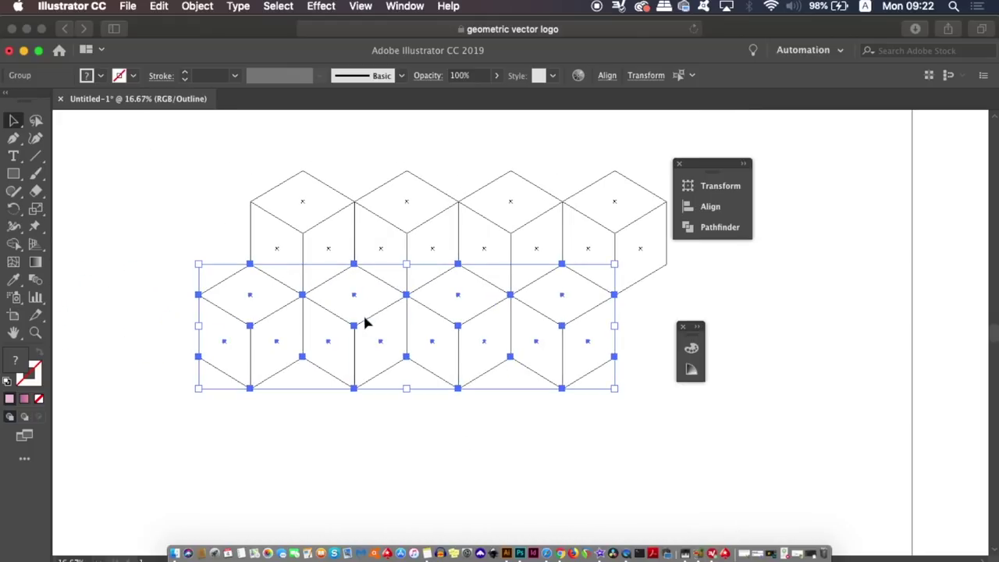
drag(365, 323, 417, 418)
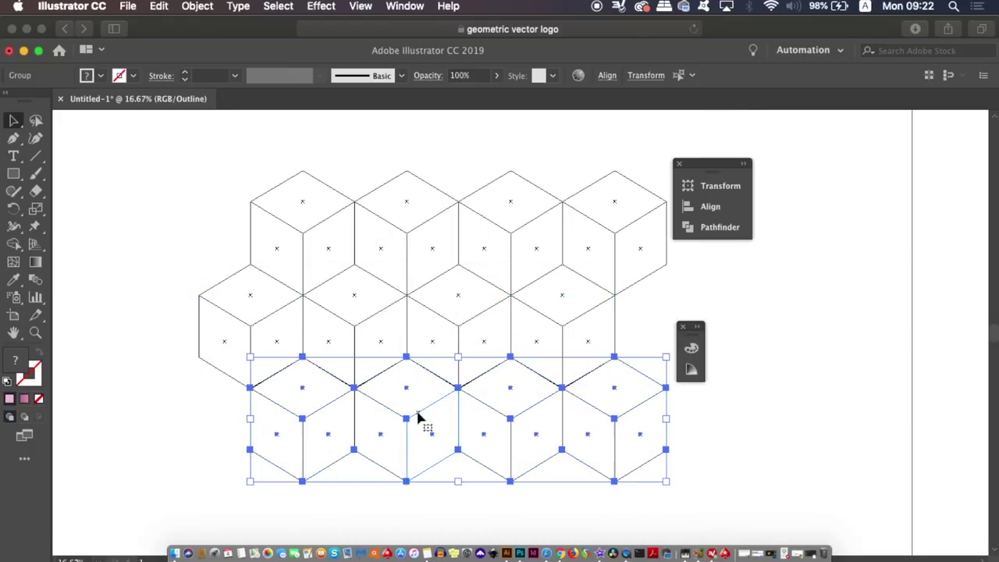
scroll(418, 418, up, 8)
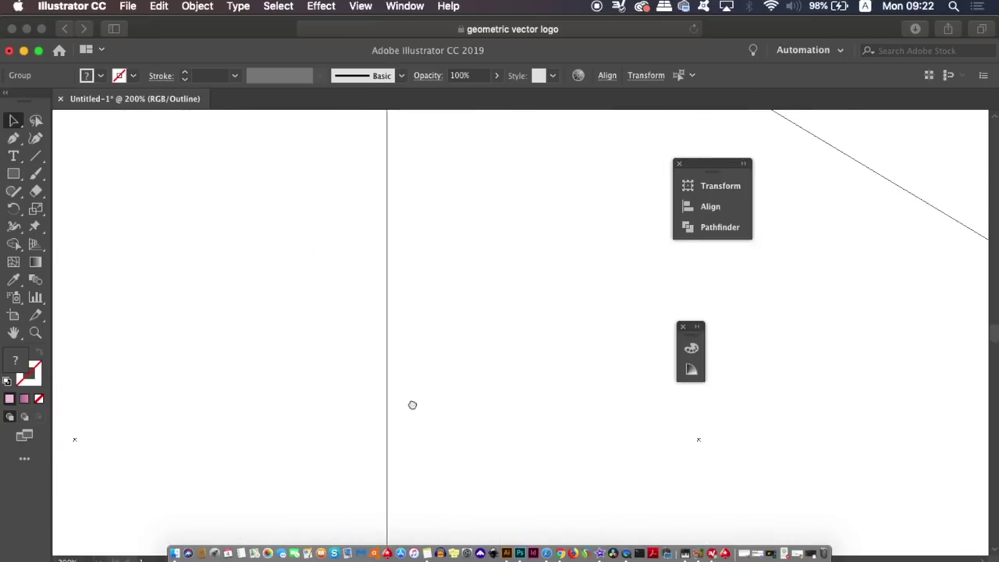
drag(425, 502, 423, 385)
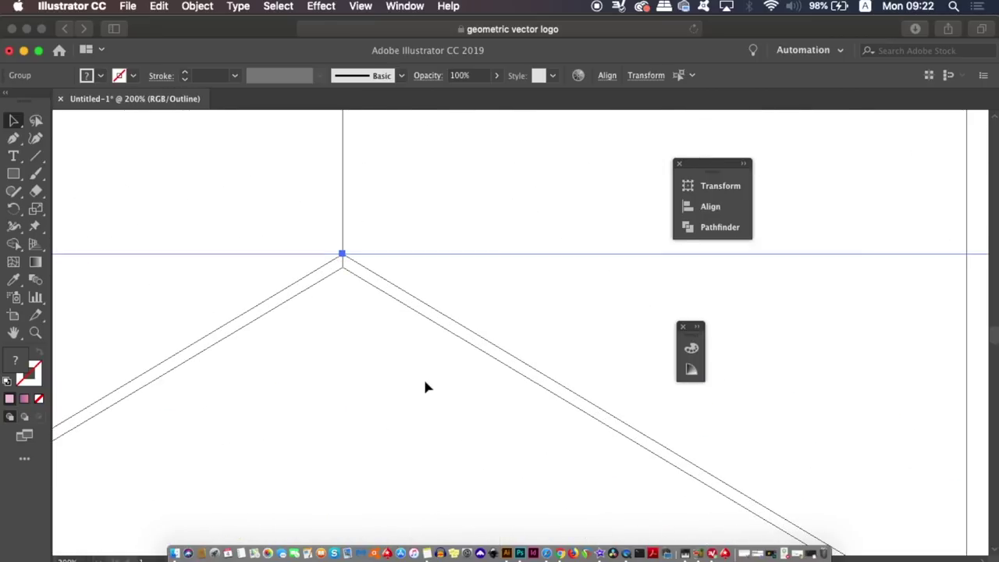
key(super+minus)
key(super+minus)
key(super+minus)
key(super+minus)
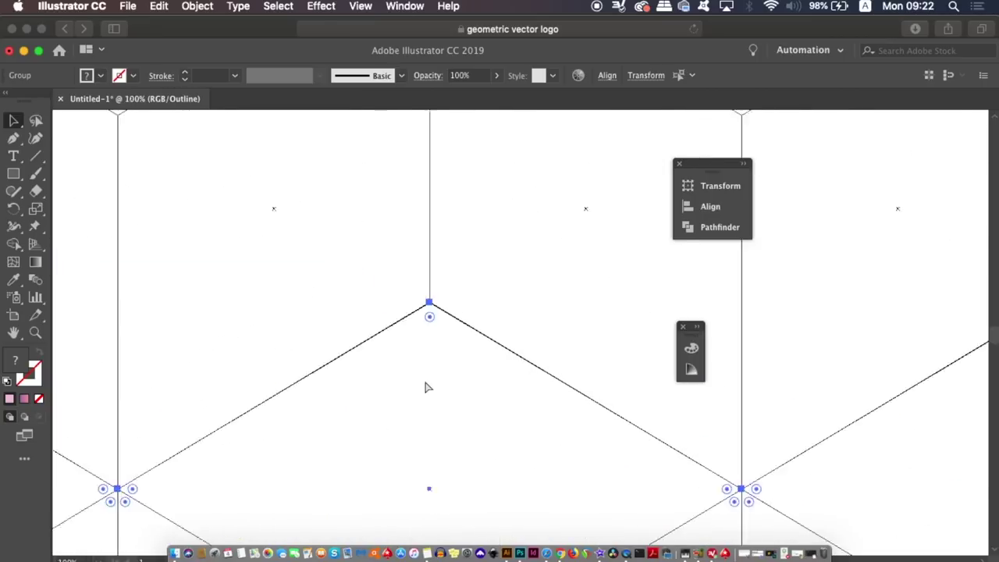
key(super+minus)
key(super+minus)
key(super+minus)
key(super+minus)
key(super+minus)
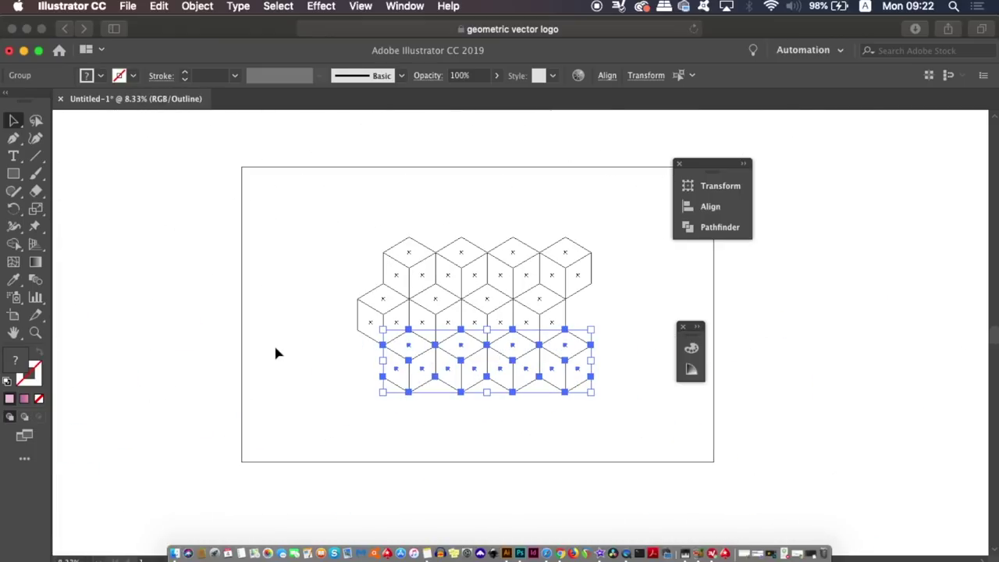
click(274, 342)
Choose near-black as the fill, then swap fill and stroke for a black outline only.
key(super+equal)
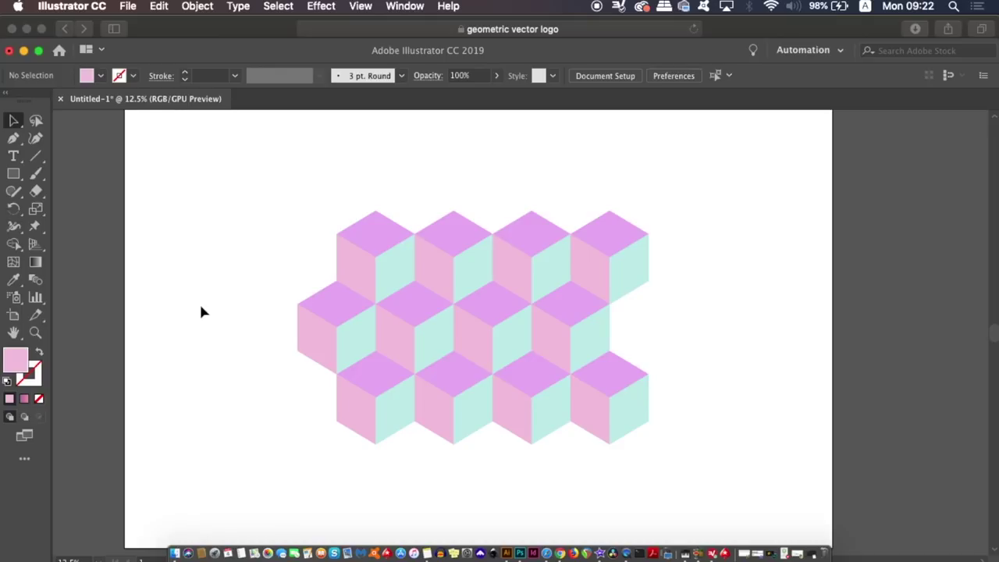
double_click(19, 363)
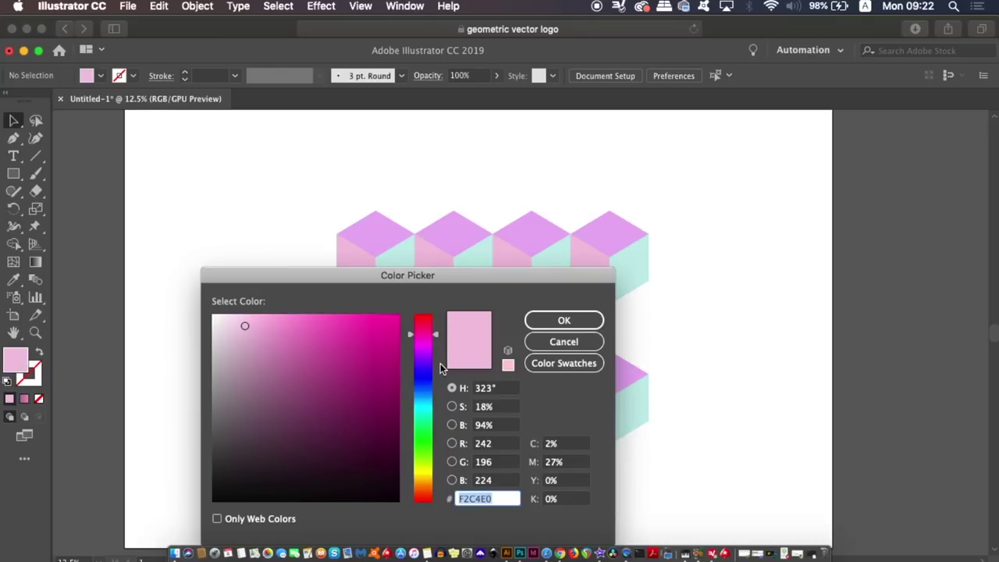
click(220, 498)
click(548, 319)
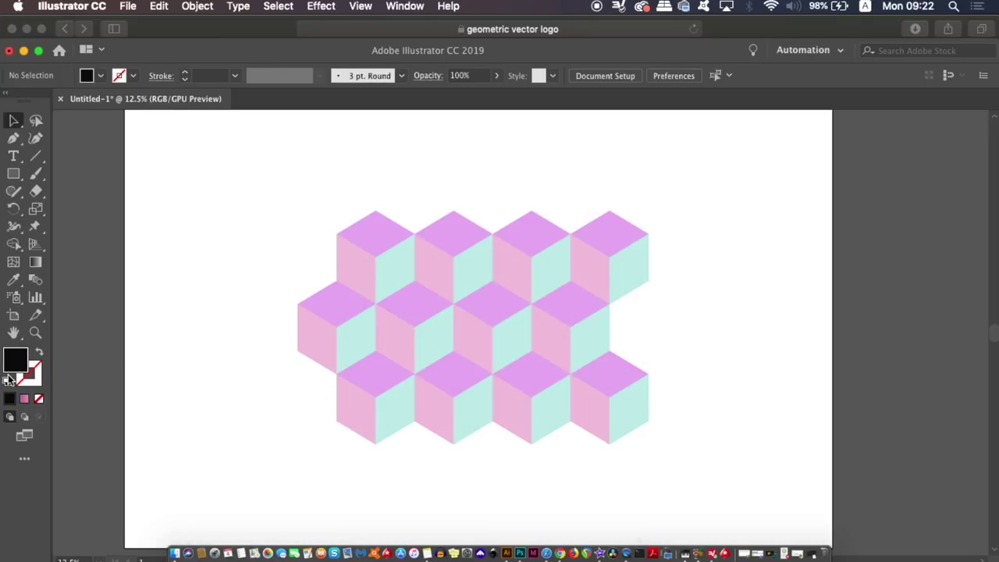
click(39, 354)
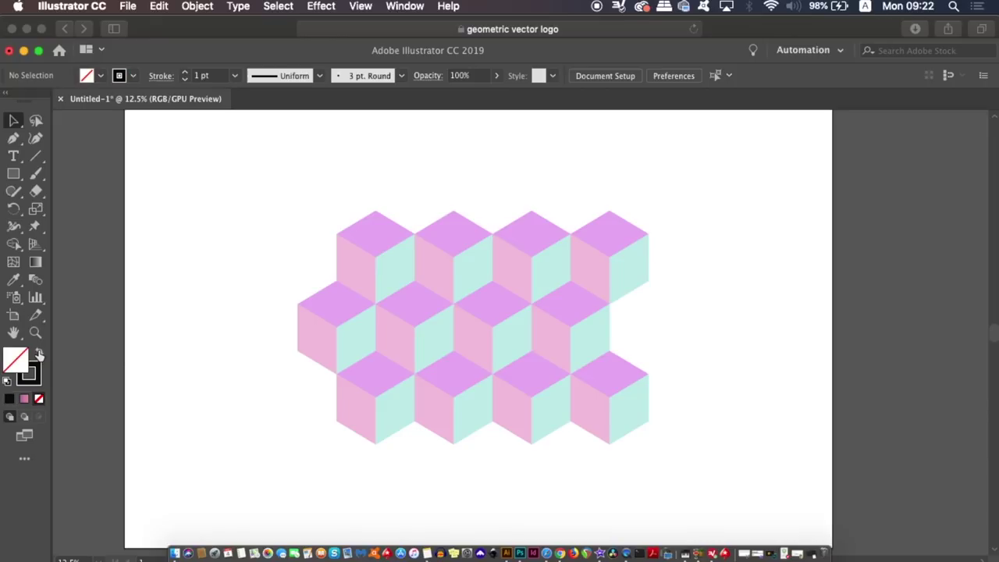
Draw a three-sided polygon at the artboard's top-left with the Polygon Tool.
click(13, 173)
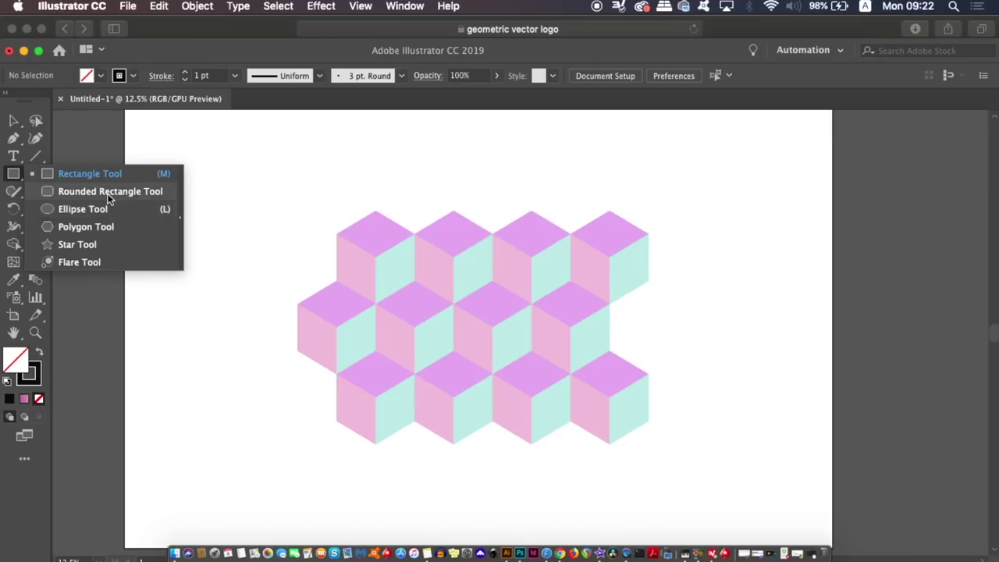
click(107, 225)
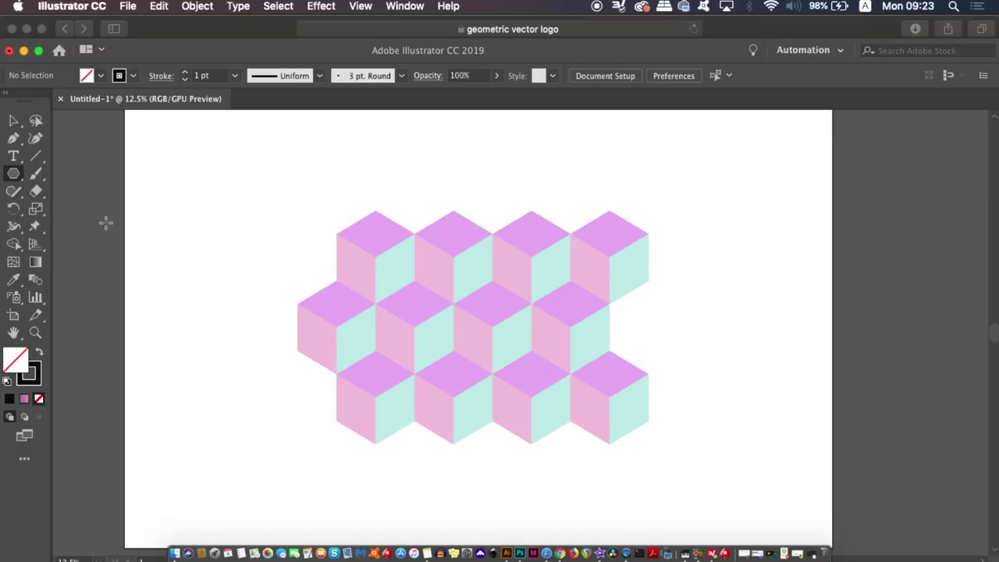
drag(175, 202, 245, 263)
key(Up)
key(Up)
key(Up)
key(Up)
key(Up)
key(Up)
key(Down)
key(Down)
key(Down)
key(Down)
key(Down)
key(Down)
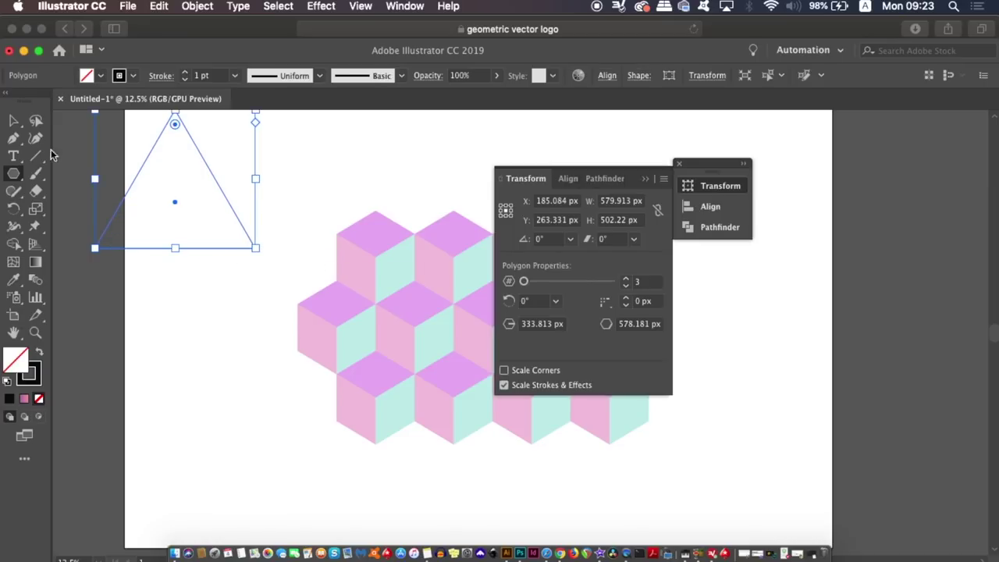
click(14, 121)
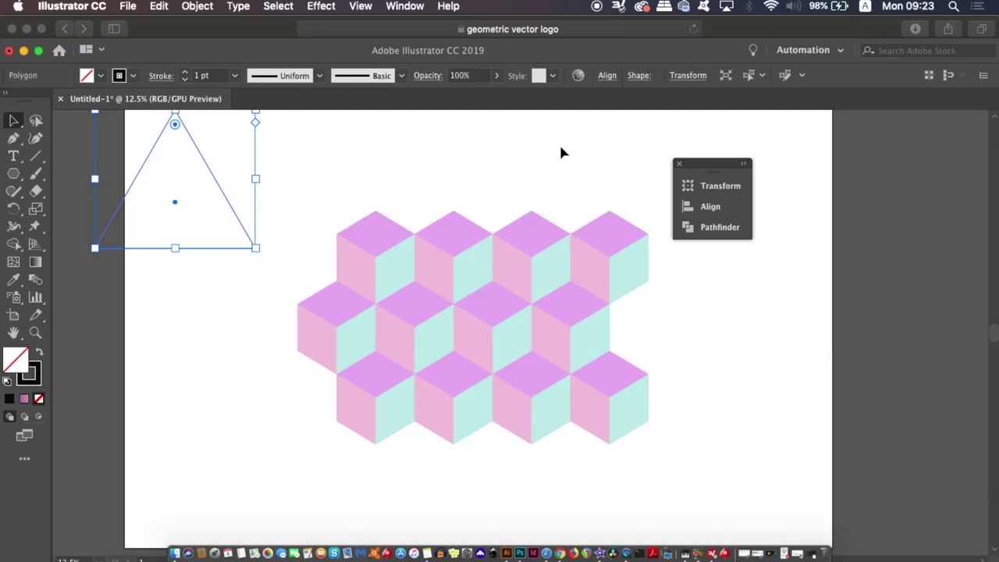
drag(322, 180, 741, 493)
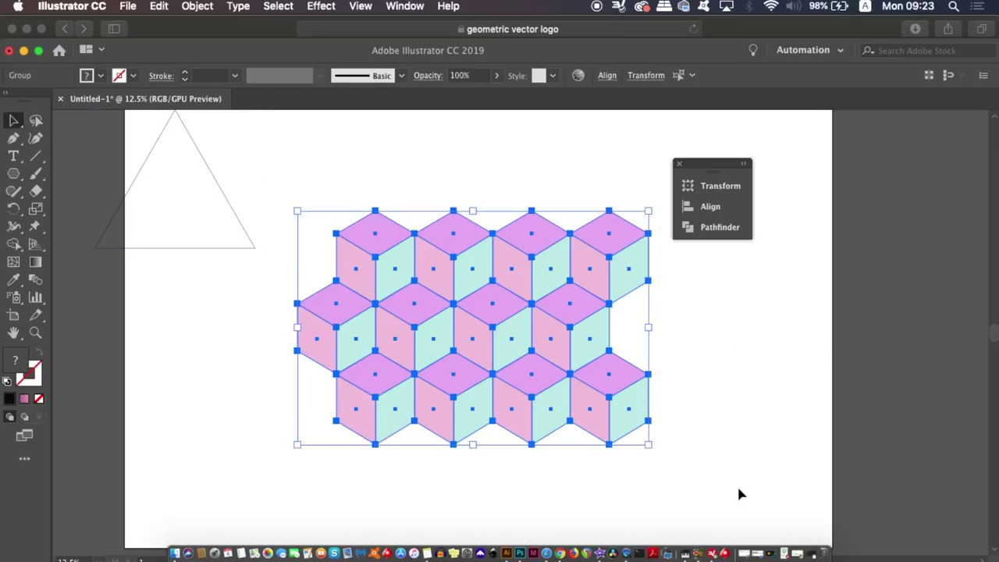
Move the triangle over the middle of the cube pattern.
click(741, 493)
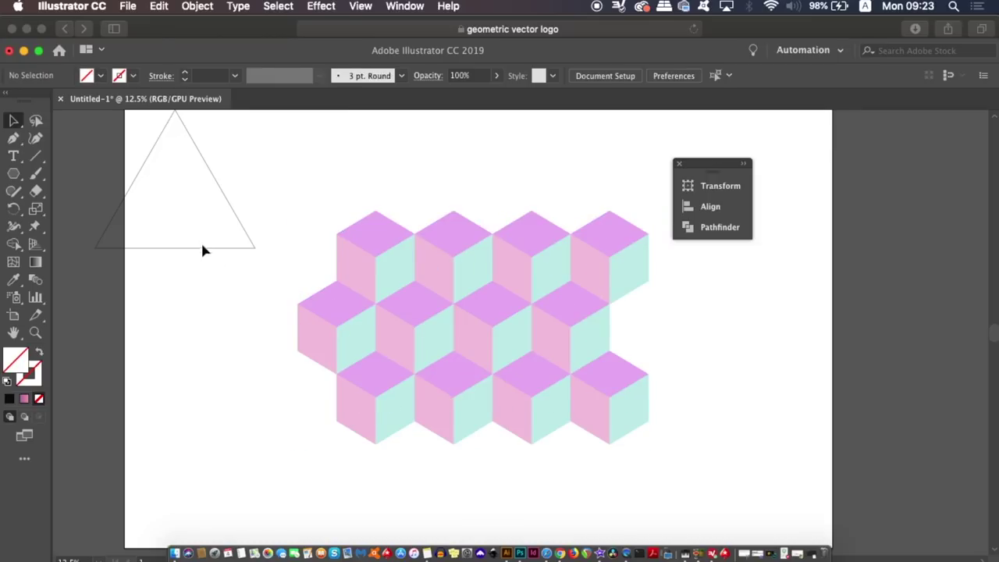
drag(202, 250, 521, 378)
key(super+equal)
key(super+equal)
key(super+equal)
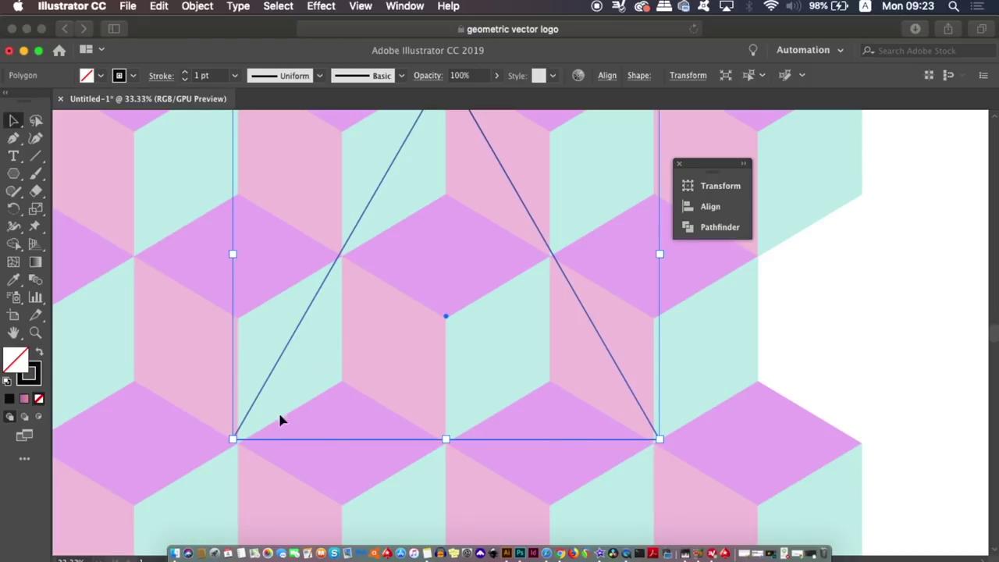
key(super+equal)
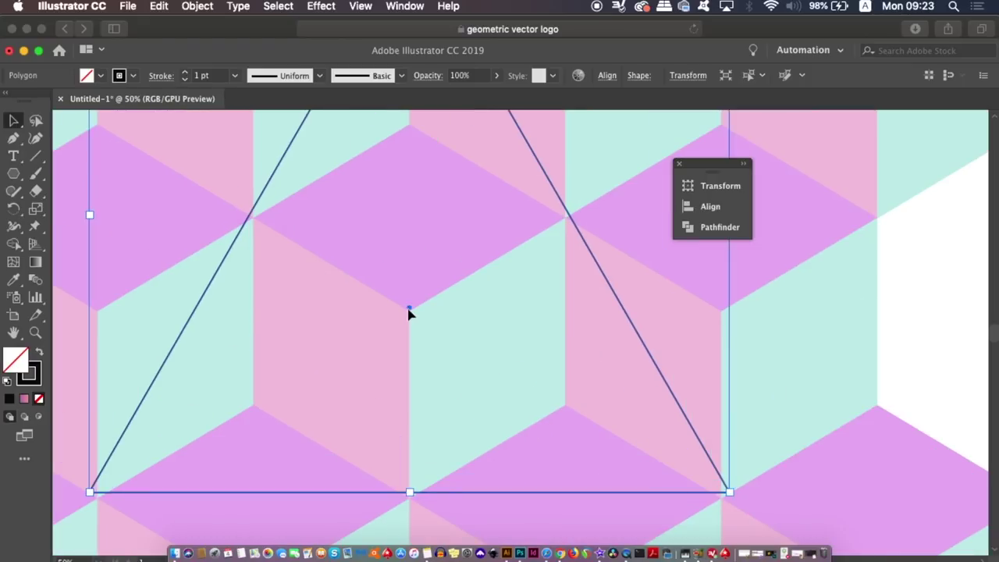
Snap the triangle's bottom-right and bottom-left corners onto cube vertices.
key(a)
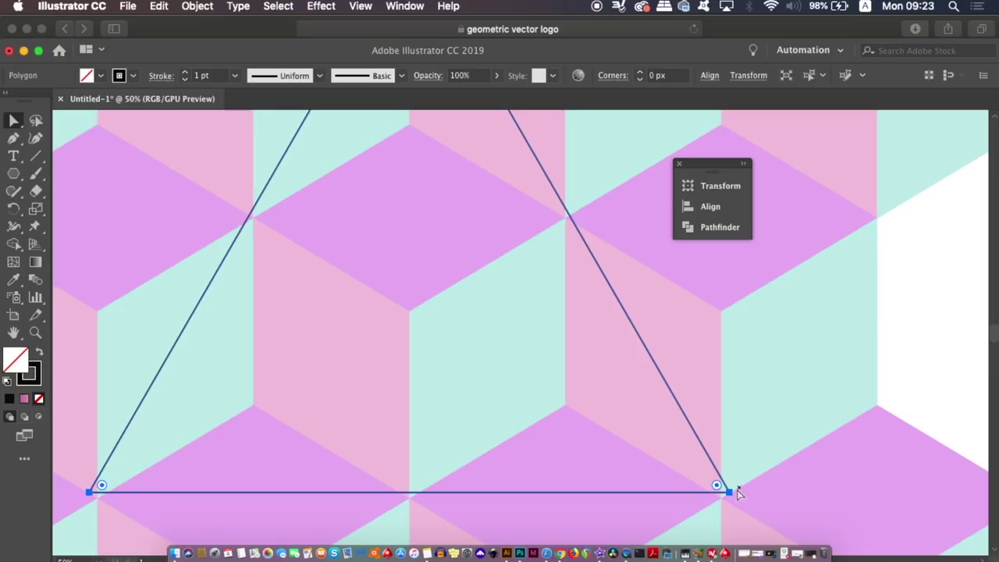
drag(730, 497, 725, 504)
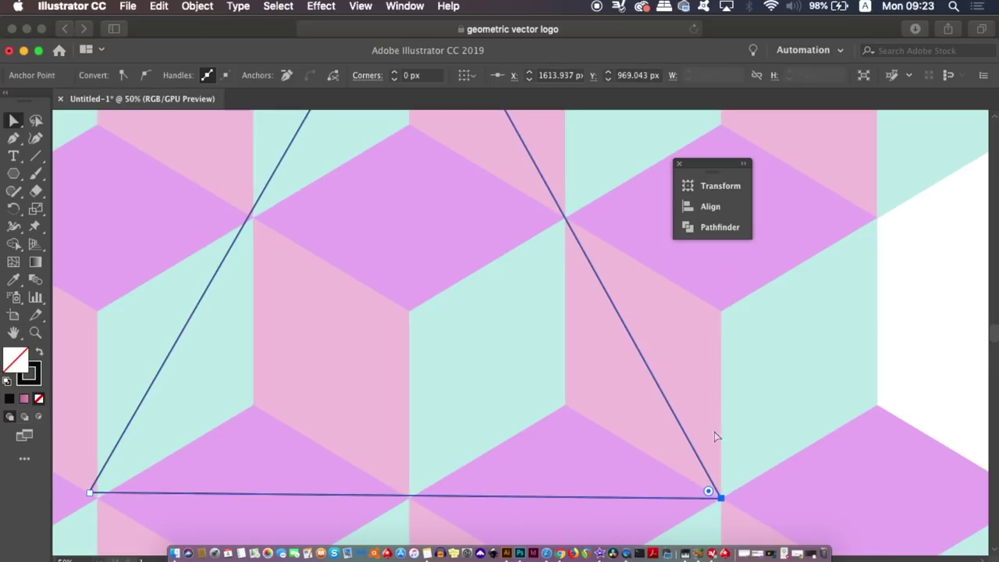
scroll(698, 515, left, 5)
scroll(699, 515, down, 1)
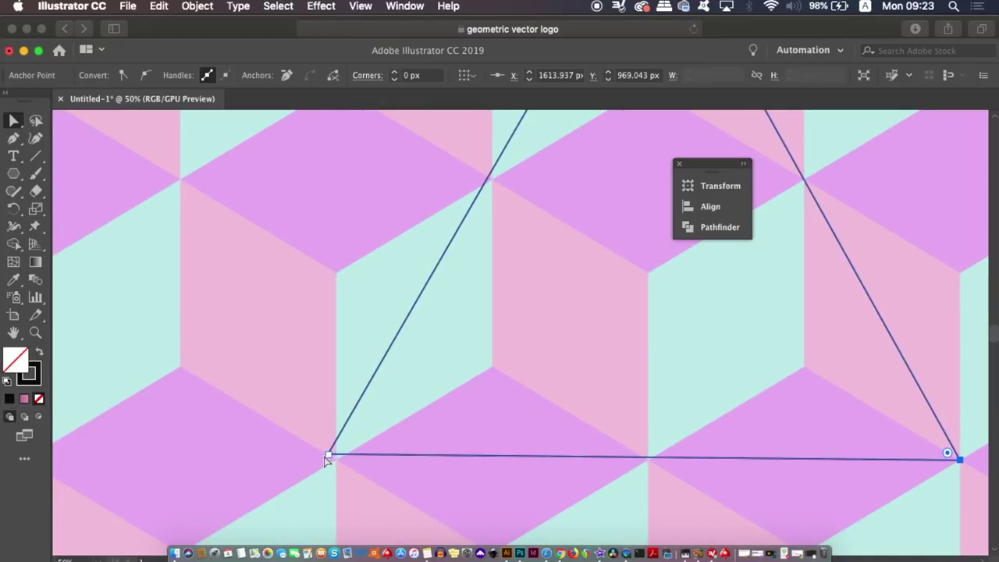
drag(328, 457, 336, 462)
key(super+0)
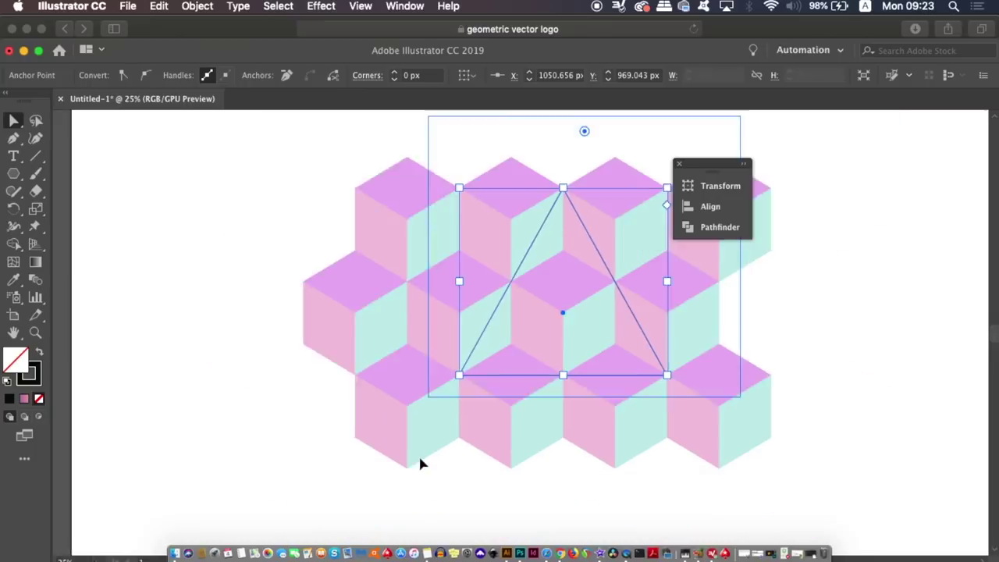
click(678, 165)
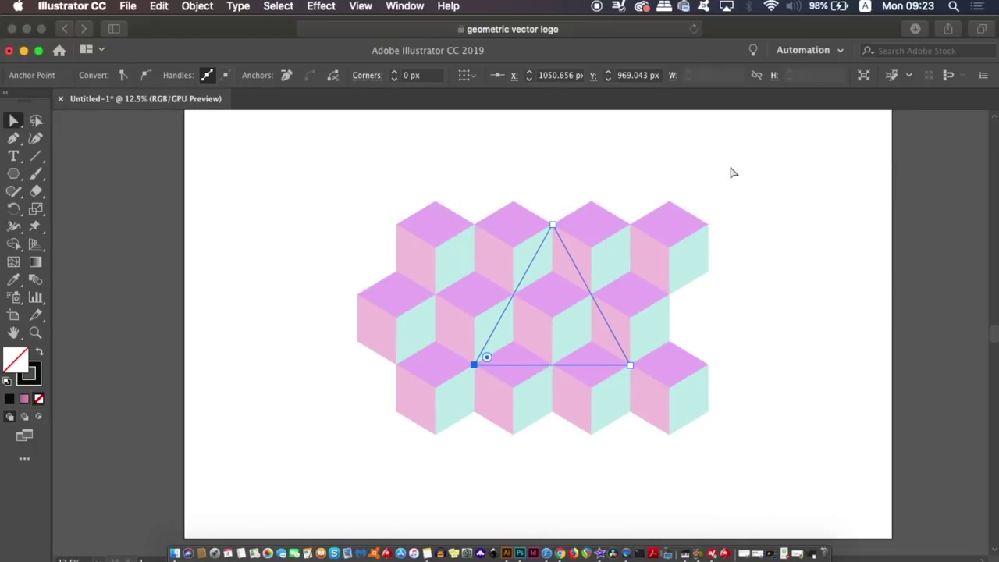
drag(729, 170, 610, 168)
key(super+shift+a)
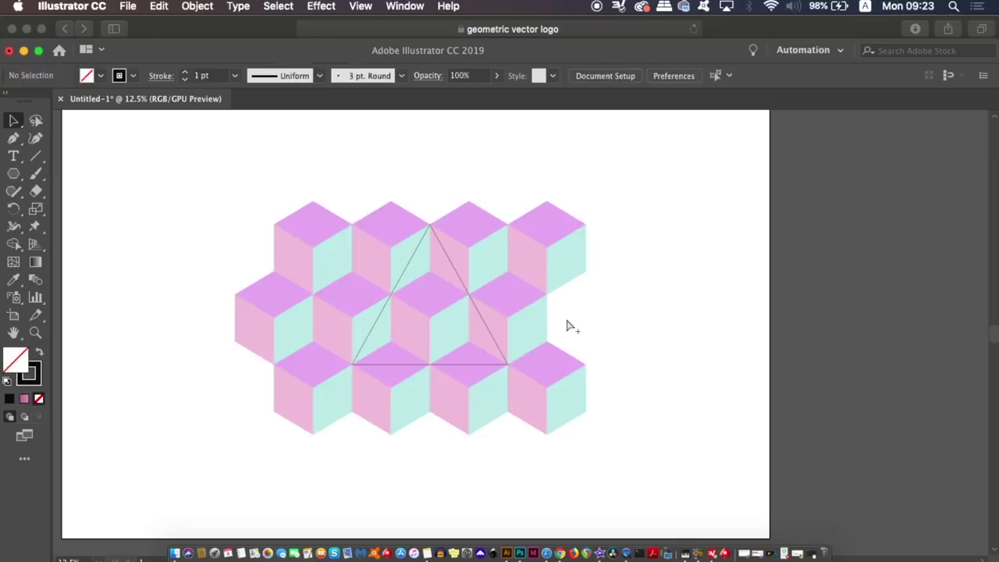
Select the triangle with all twelve cubes and apply Object > Clipping Mask > Make.
key(super+a)
click(726, 341)
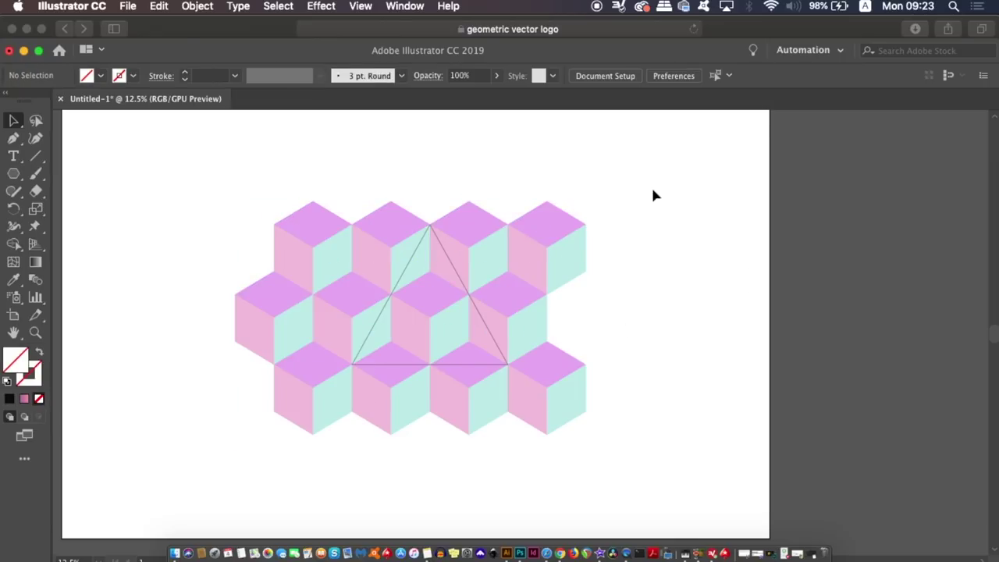
drag(655, 183, 302, 431)
click(199, 6)
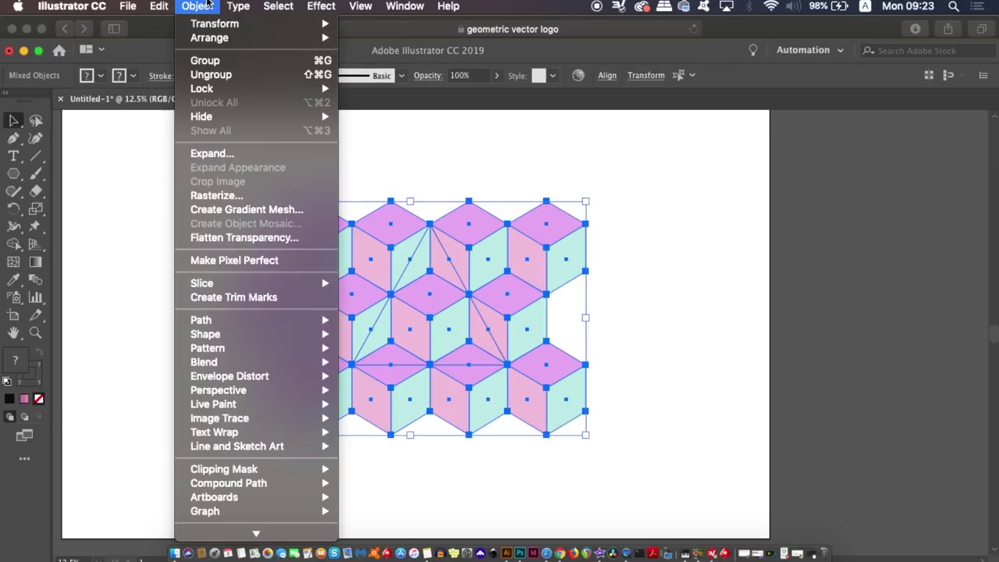
mouse_move(210, 26)
mouse_move(258, 471)
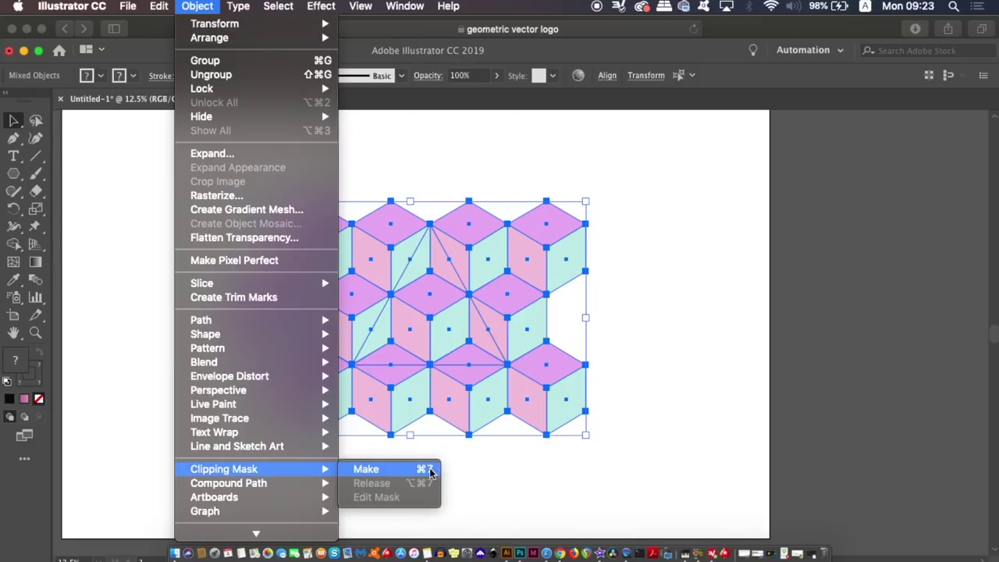
click(428, 471)
click(667, 393)
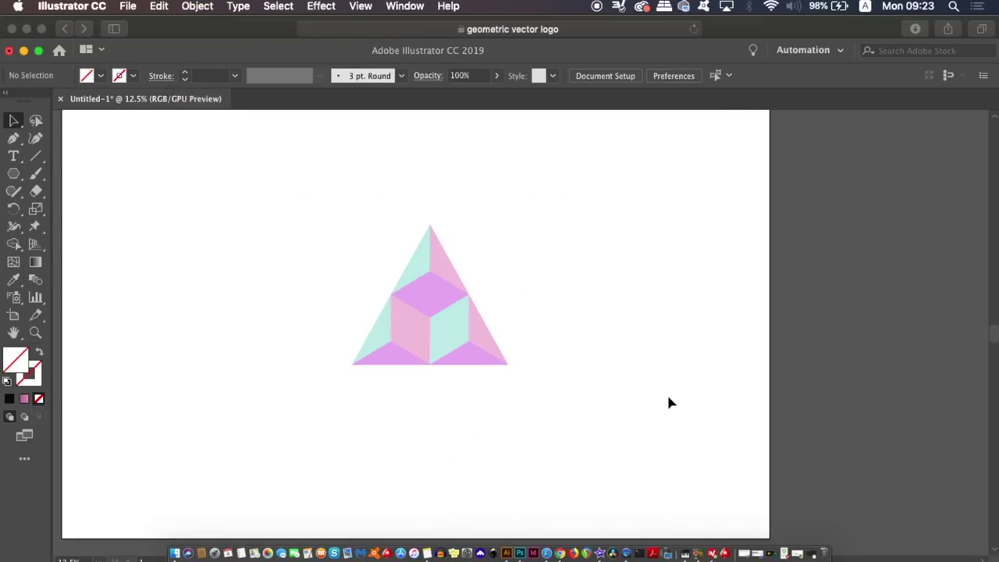